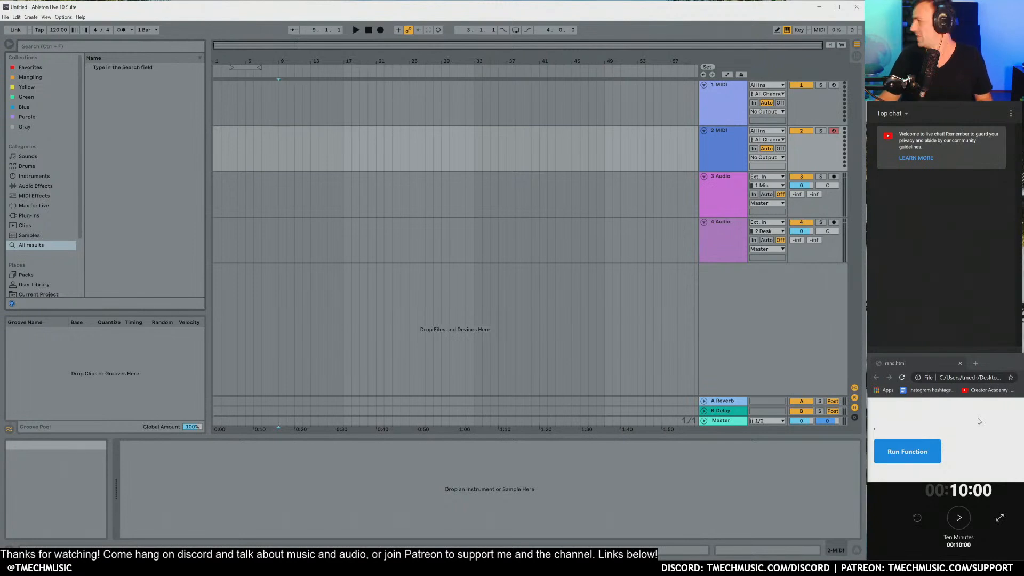
Generate a random sound-design prompt in the browser page and start the ten-minute timer.
{"action": "left_click", "coordinate": [907, 453]}
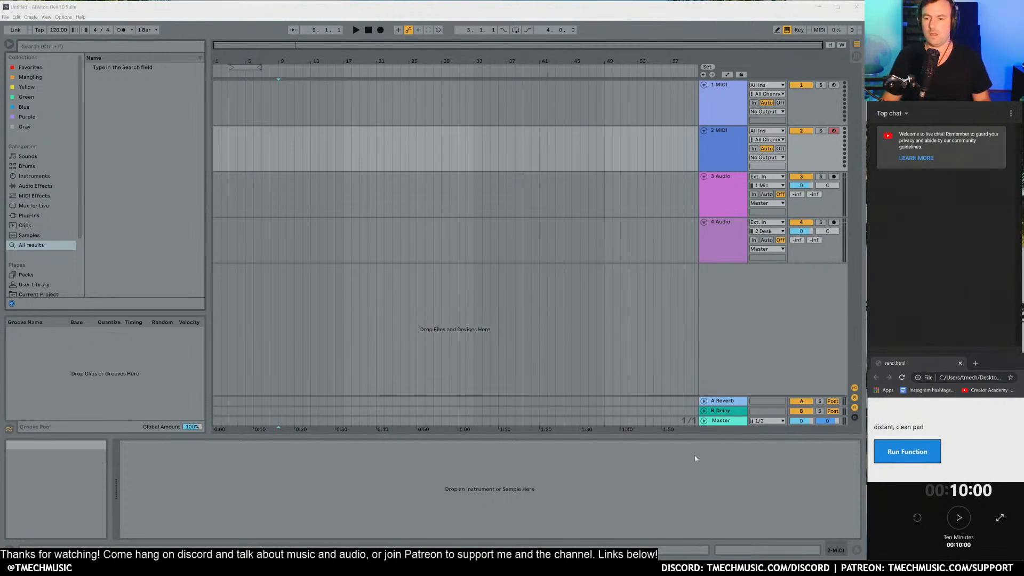
{"action": "left_click", "coordinate": [886, 513]}
{"action": "left_click", "coordinate": [958, 517]}
Load the Serum_x64 instrument onto the second MIDI track and move its window clear of the track mixer.
{"action": "left_click", "coordinate": [305, 138]}
{"action": "key", "text": "ctrl+f"}
{"action": "type", "text": "serum vst"}
{"action": "key", "text": "Down"}
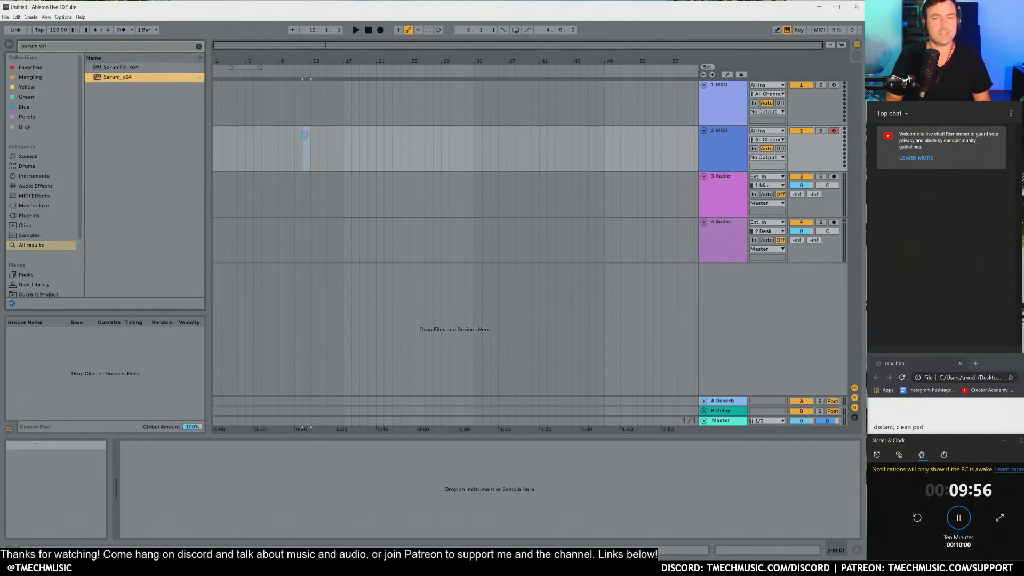
{"action": "key", "text": "Return"}
{"action": "left_click", "coordinate": [938, 413]}
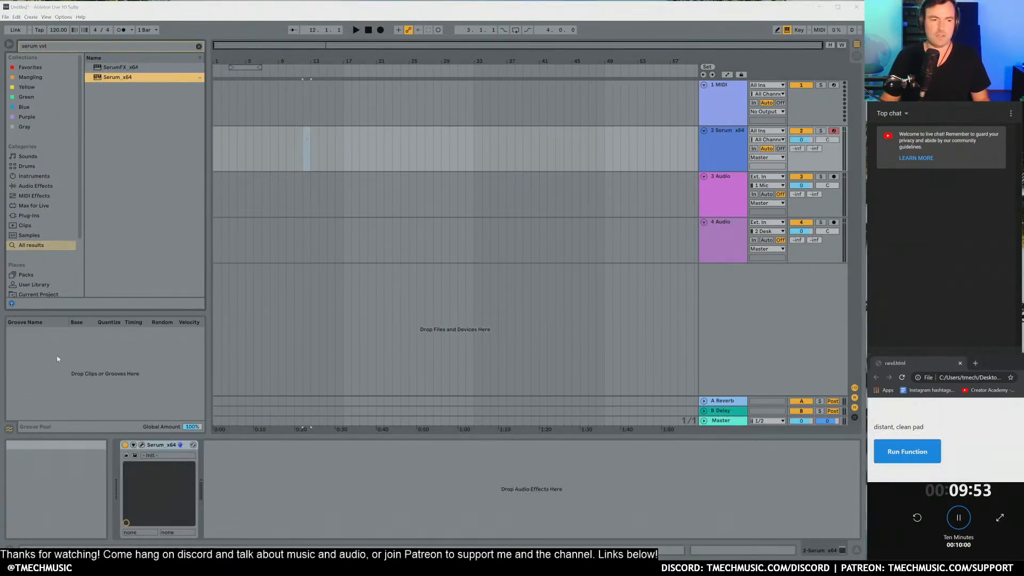
{"action": "left_click", "coordinate": [260, 393]}
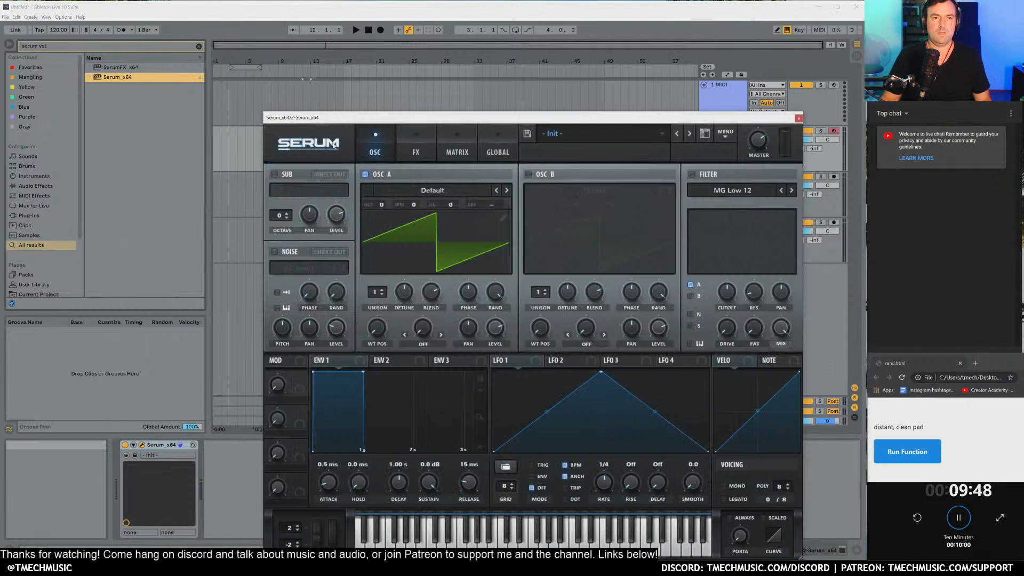
{"action": "left_click_drag", "start_coordinate": [375, 121], "coordinate": [296, 54]}
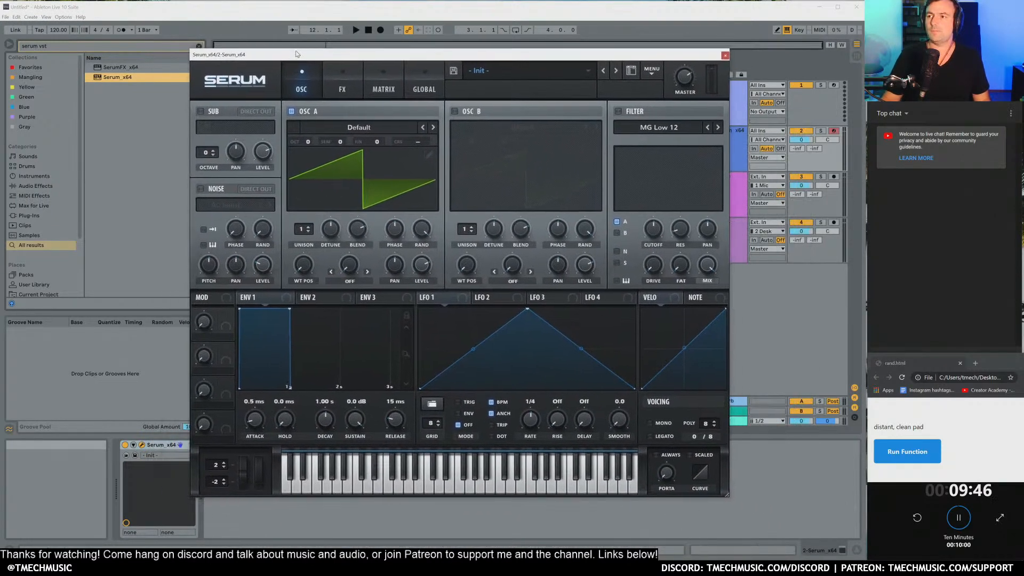
{"action": "left_click", "coordinate": [460, 485]}
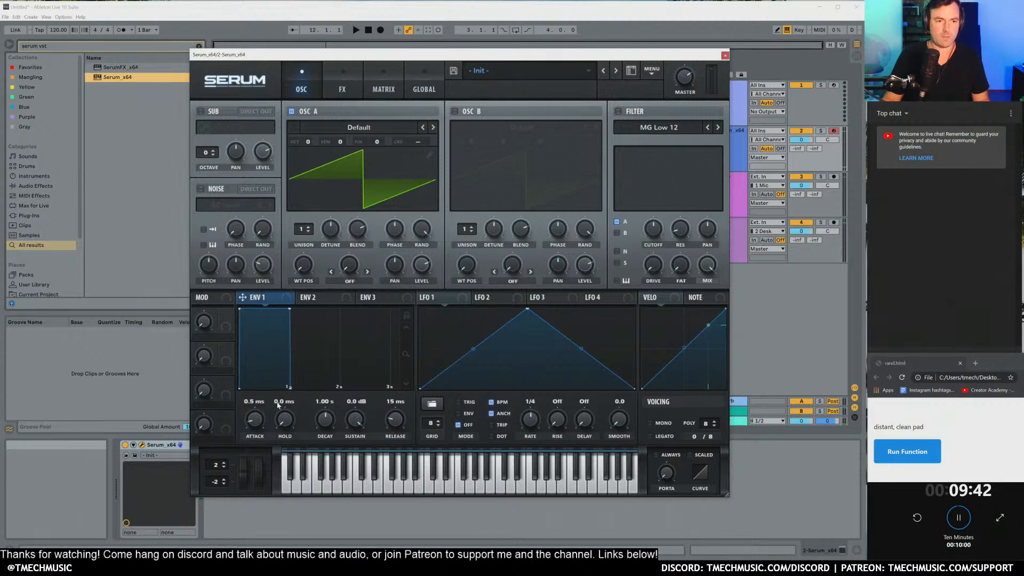
Shape envelope 1 with a 1.74 s attack, -3.6 dB sustain and 1.65 s release.
{"action": "left_click_drag", "start_coordinate": [239, 308], "coordinate": [307, 310]}
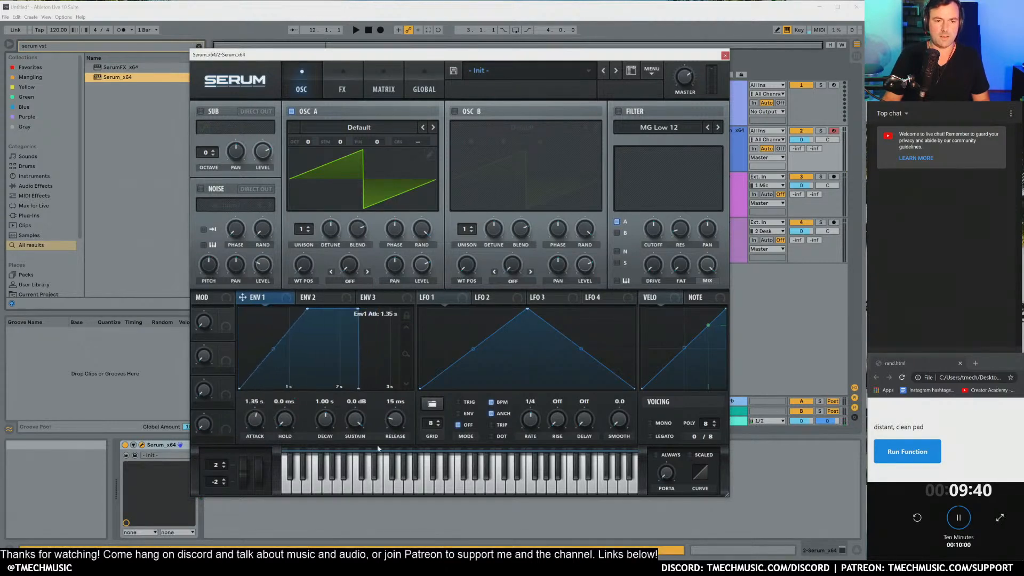
{"action": "left_click_drag", "start_coordinate": [358, 388], "coordinate": [395, 392]}
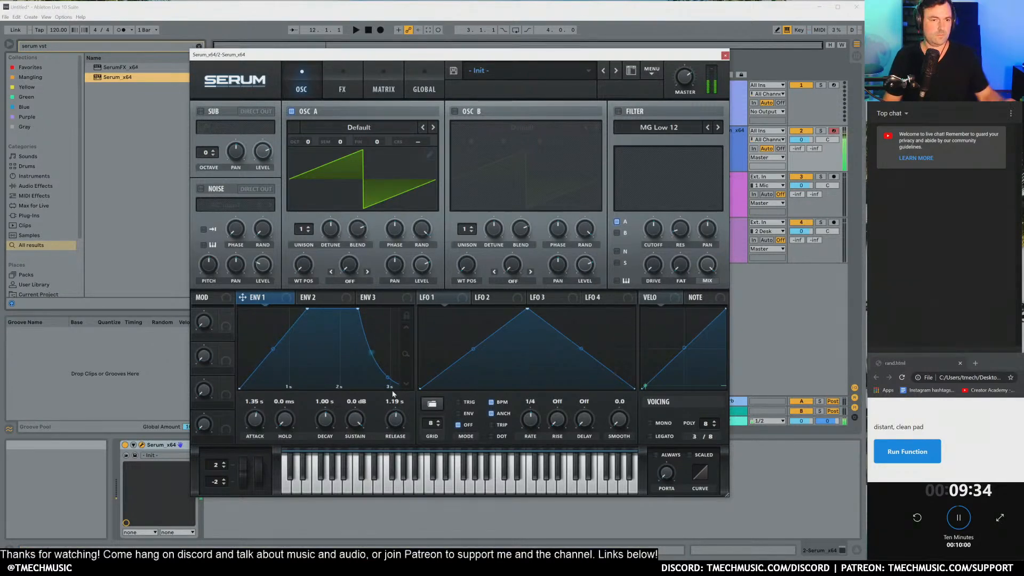
{"action": "left_click_drag", "start_coordinate": [393, 417], "coordinate": [325, 411]}
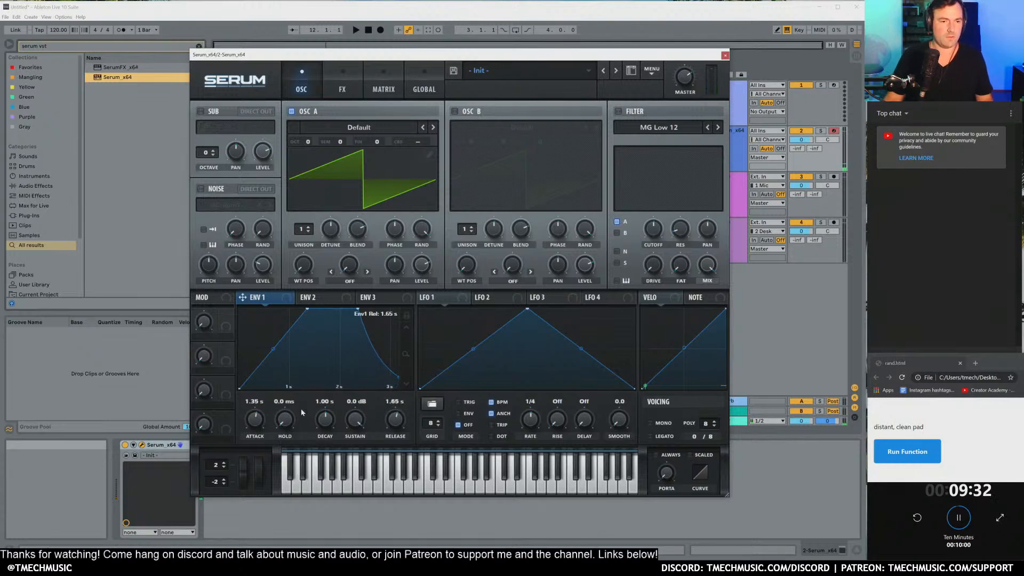
{"action": "left_click_drag", "start_coordinate": [261, 432], "coordinate": [299, 406]}
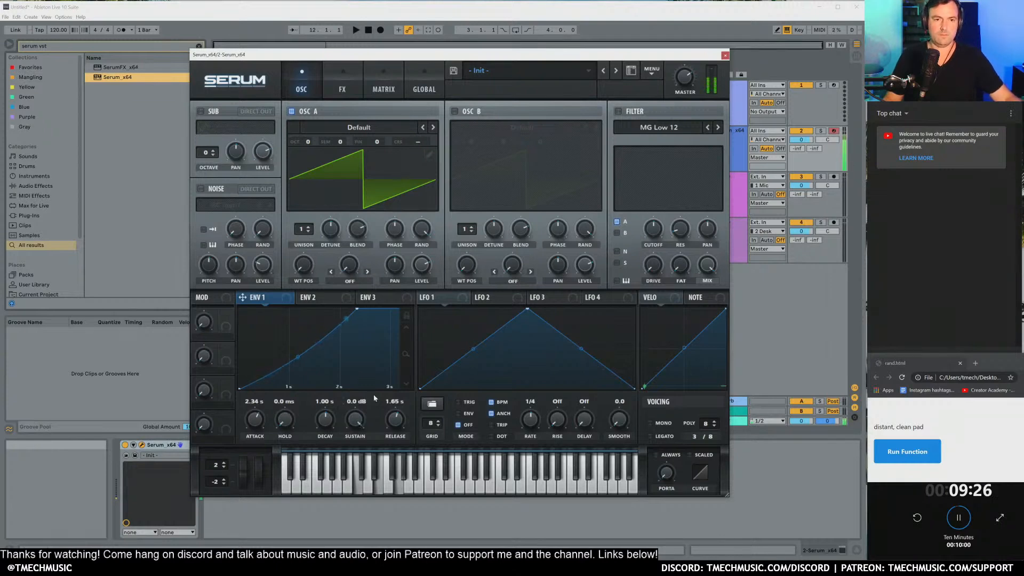
{"action": "left_click_drag", "start_coordinate": [354, 309], "coordinate": [359, 312]}
{"action": "left_click_drag", "start_coordinate": [350, 423], "coordinate": [352, 443]}
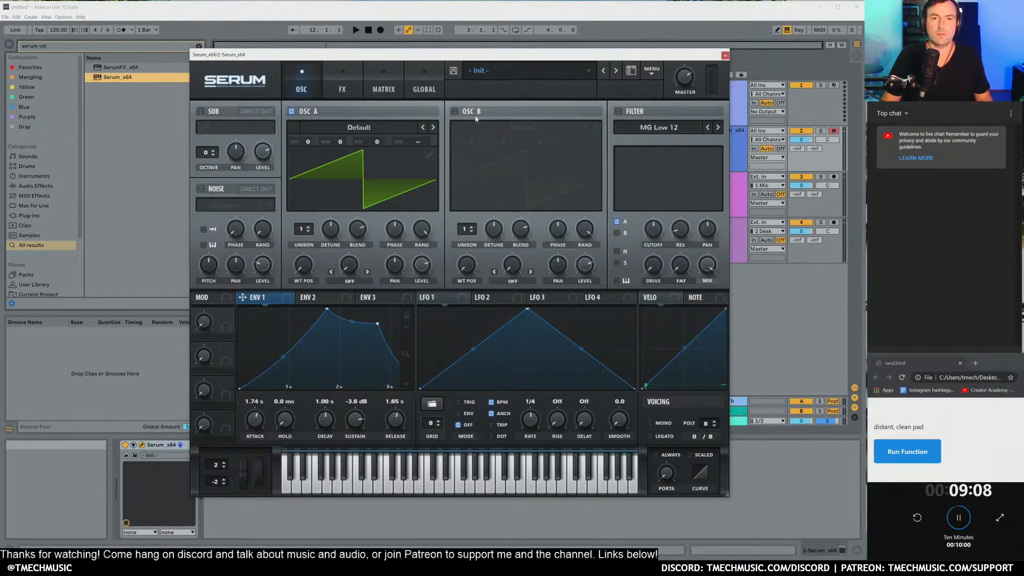
Enable oscillator B with the digital FFT_Animal 1 wavetable and set oscillator A's warp mode to FM (from B).
{"action": "left_click", "coordinate": [455, 112]}
{"action": "left_click", "coordinate": [467, 130]}
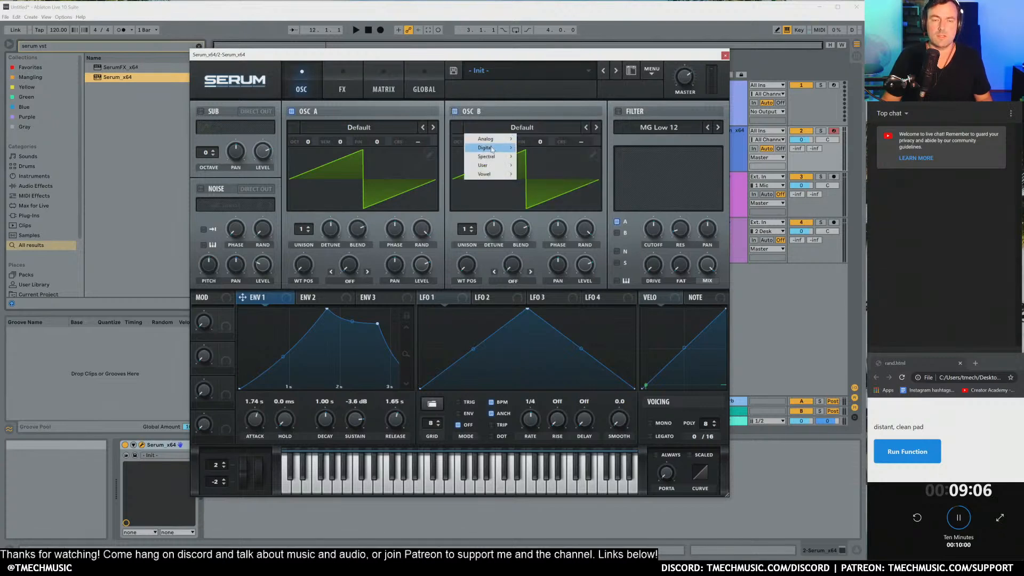
{"action": "mouse_move", "coordinate": [486, 147]}
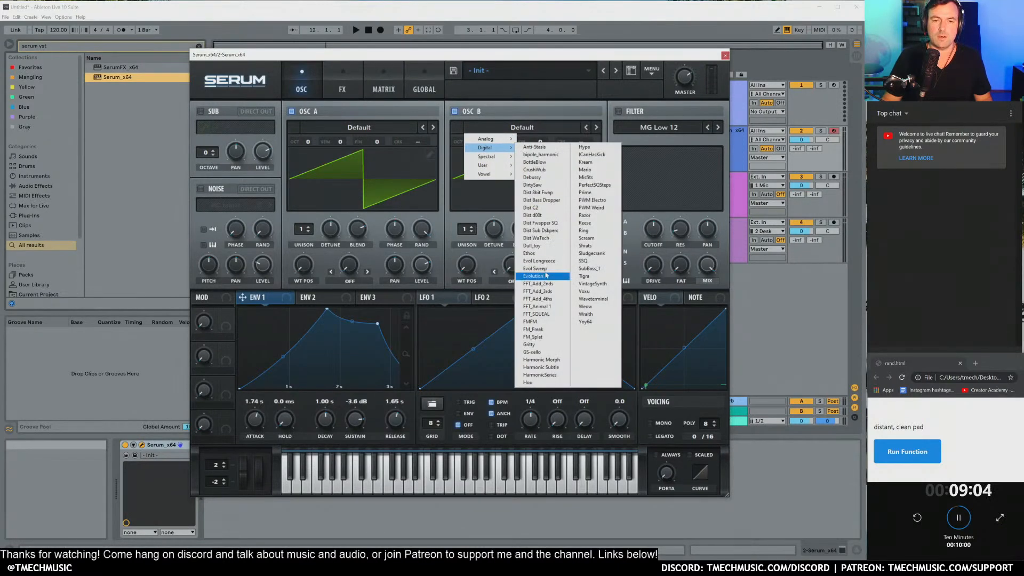
{"action": "left_click", "coordinate": [550, 307]}
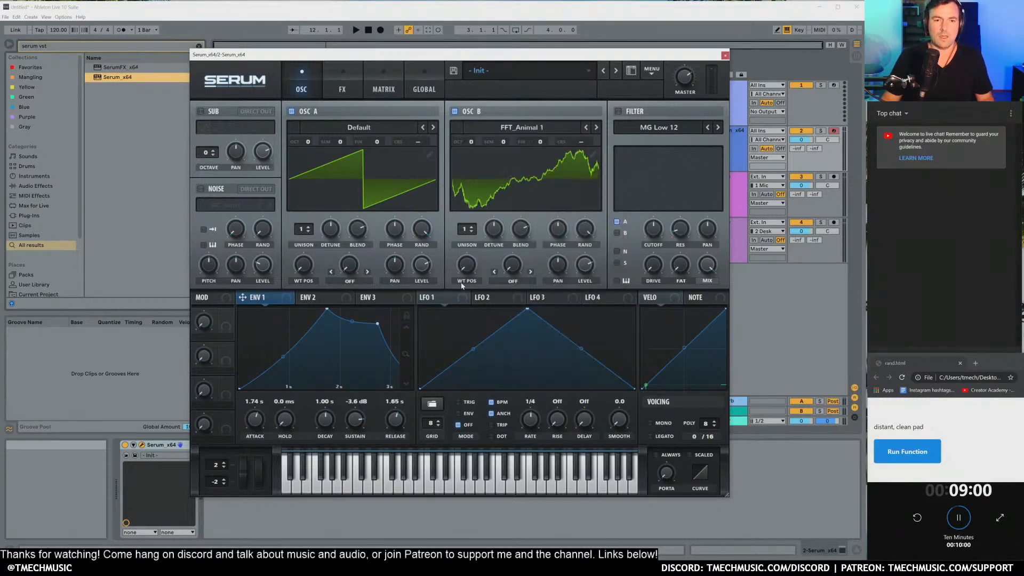
{"action": "left_click", "coordinate": [363, 281]}
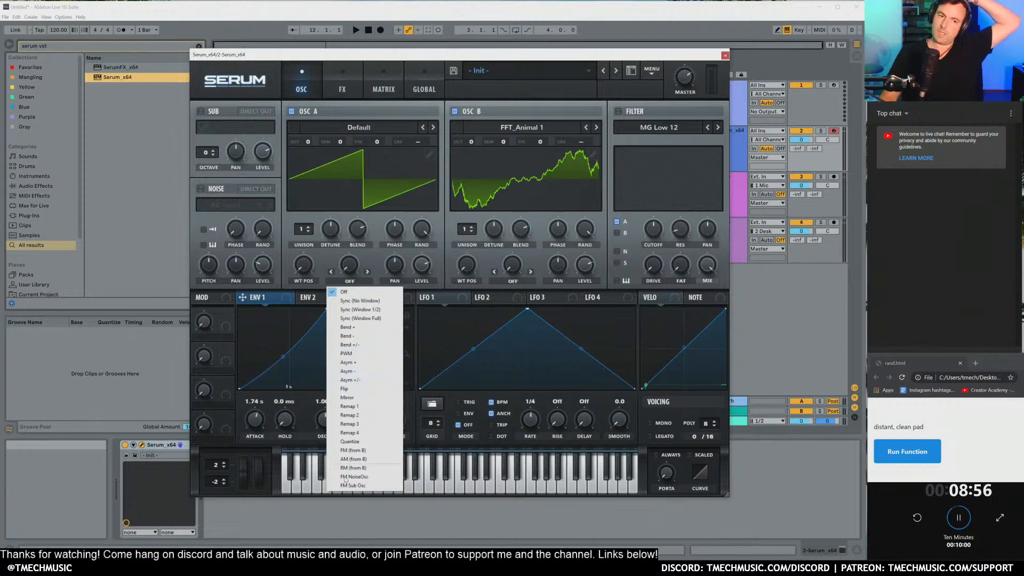
{"action": "left_click", "coordinate": [353, 451]}
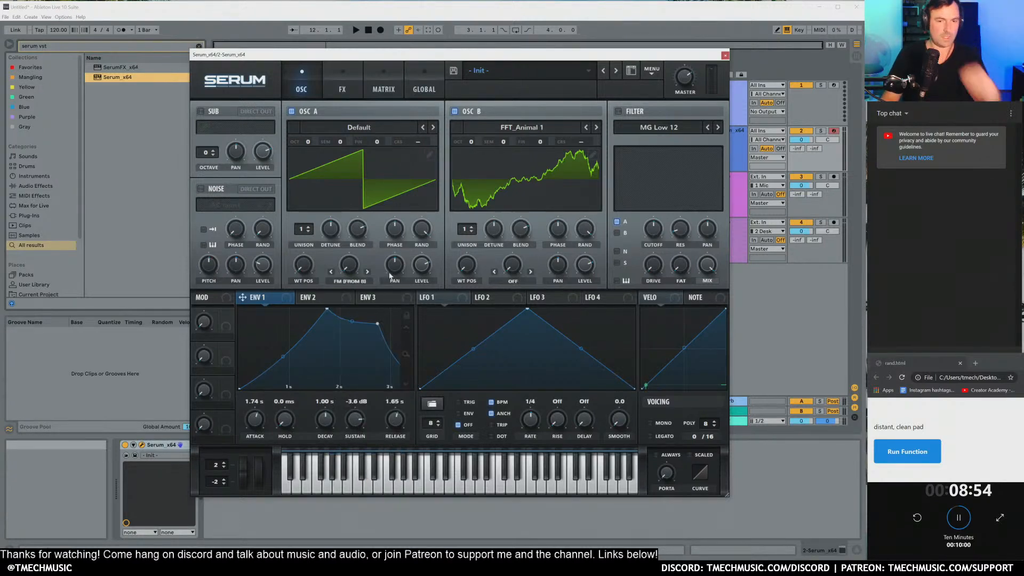
Modulate oscillator B's wavetable position with LFO 1 at a one-bar rate, silence oscillator B's level and raise oscillator A's FM amount.
{"action": "left_click_drag", "start_coordinate": [462, 299], "coordinate": [466, 264]}
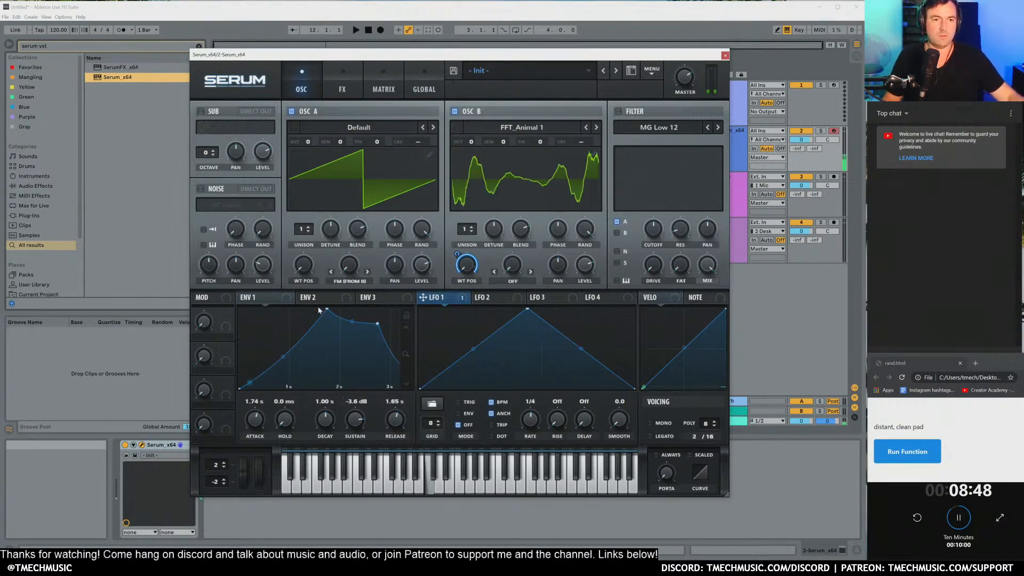
{"action": "left_click_drag", "start_coordinate": [586, 272], "coordinate": [584, 335]}
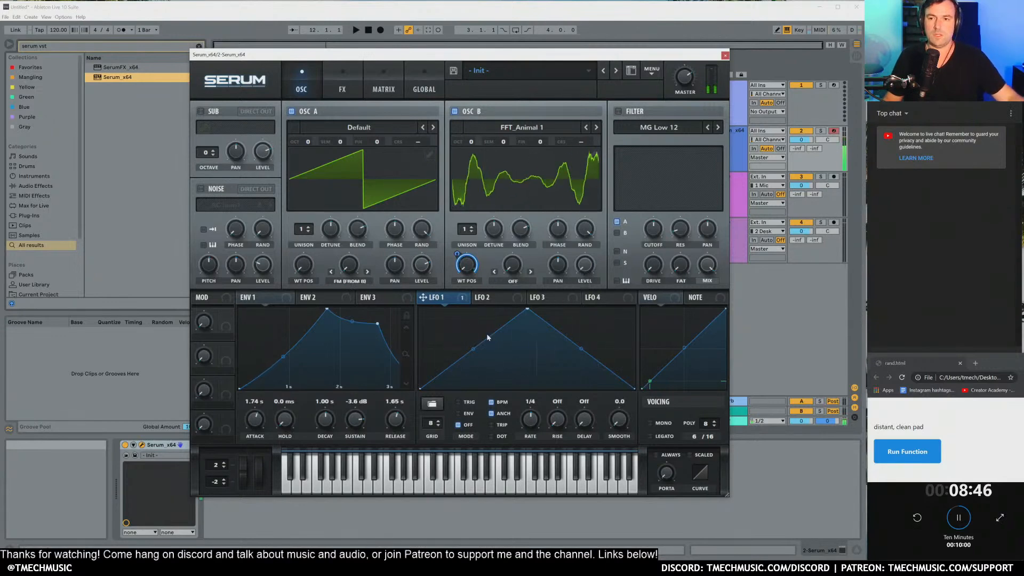
{"action": "left_click_drag", "start_coordinate": [350, 273], "coordinate": [352, 249]}
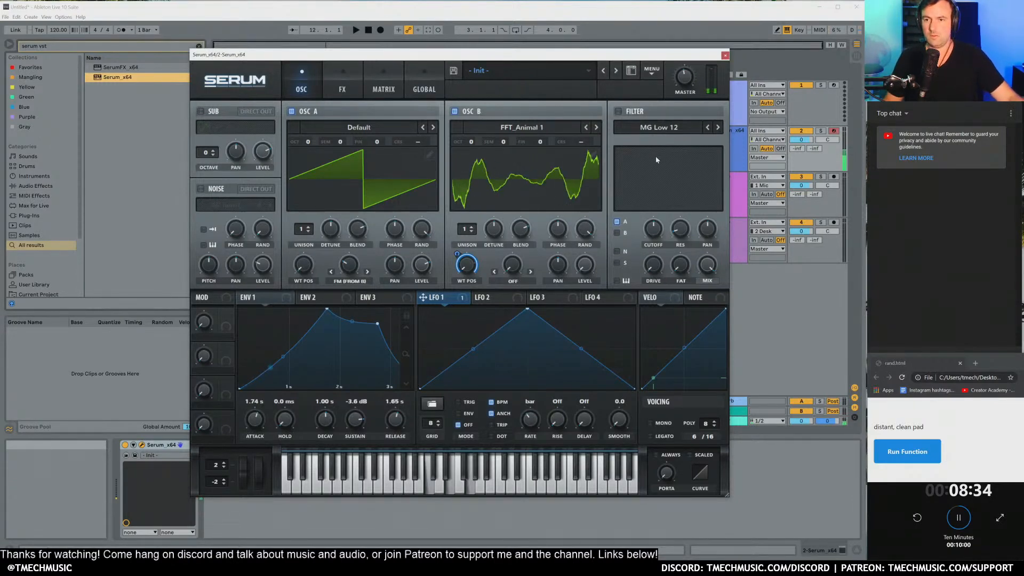
{"action": "left_click_drag", "start_coordinate": [348, 267], "coordinate": [349, 259]}
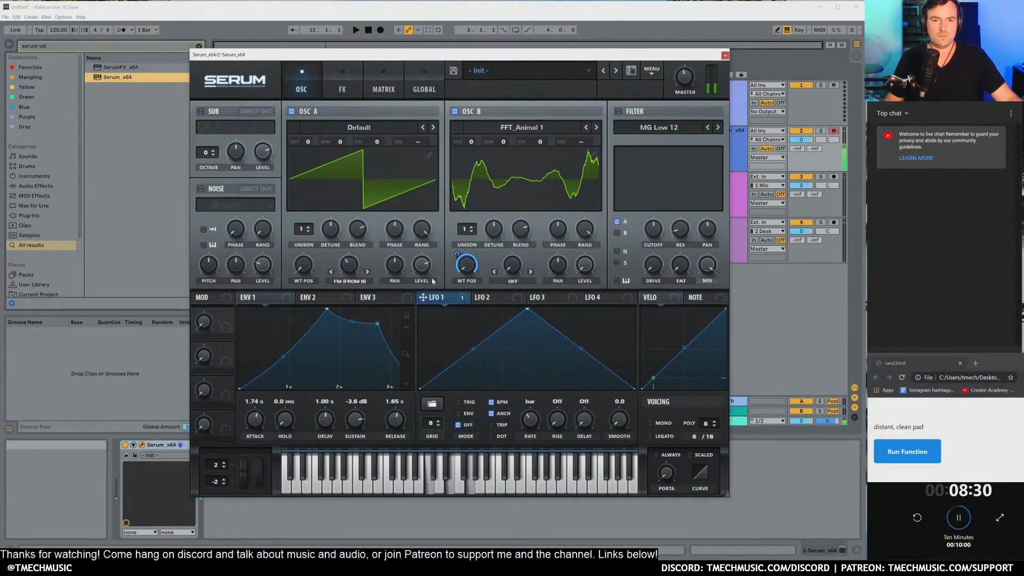
{"action": "left_click_drag", "start_coordinate": [457, 255], "coordinate": [472, 235]}
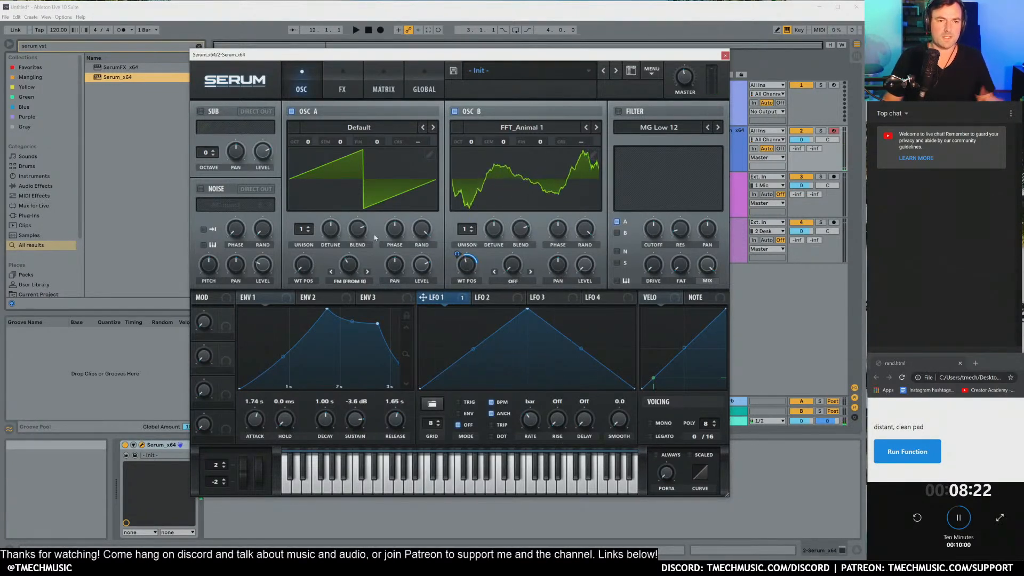
Replace oscillator A's wavetable with a sine wave by clearing it and drawing only the first harmonic.
{"action": "left_click", "coordinate": [429, 154]}
{"action": "right_click", "coordinate": [248, 103]}
{"action": "left_click", "coordinate": [309, 129]}
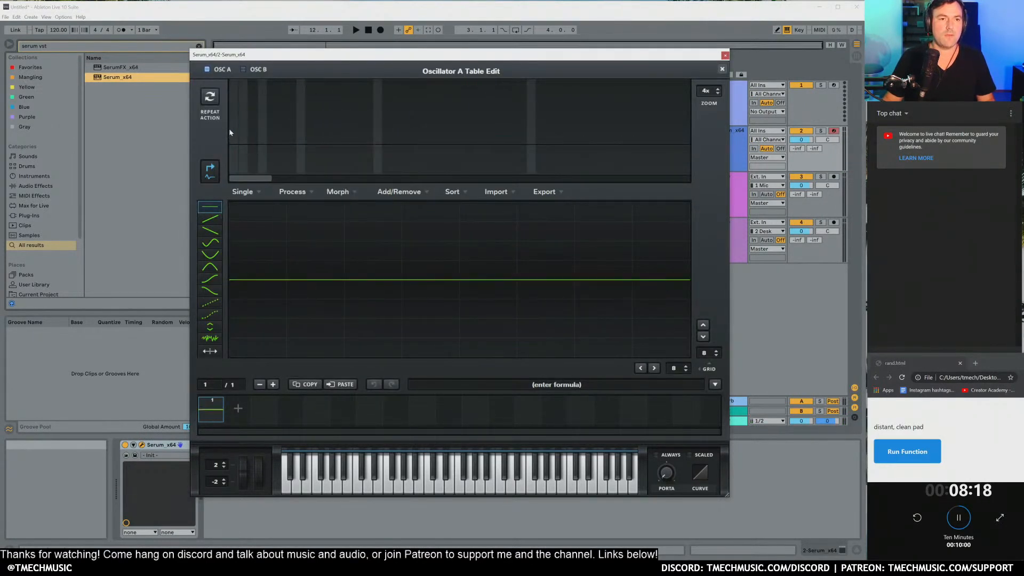
{"action": "left_click_drag", "start_coordinate": [230, 65], "coordinate": [232, 64]}
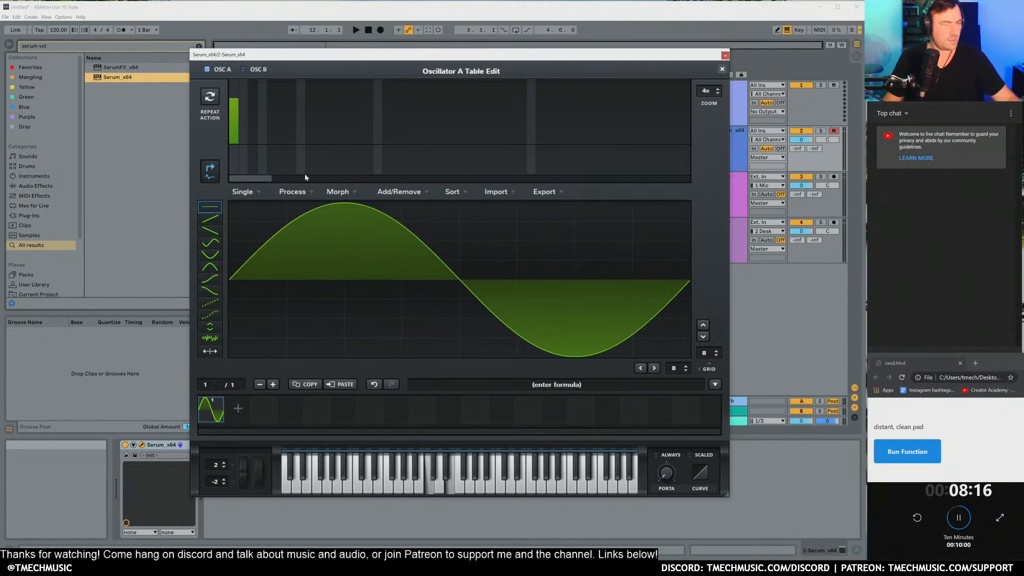
{"action": "left_click", "coordinate": [722, 69]}
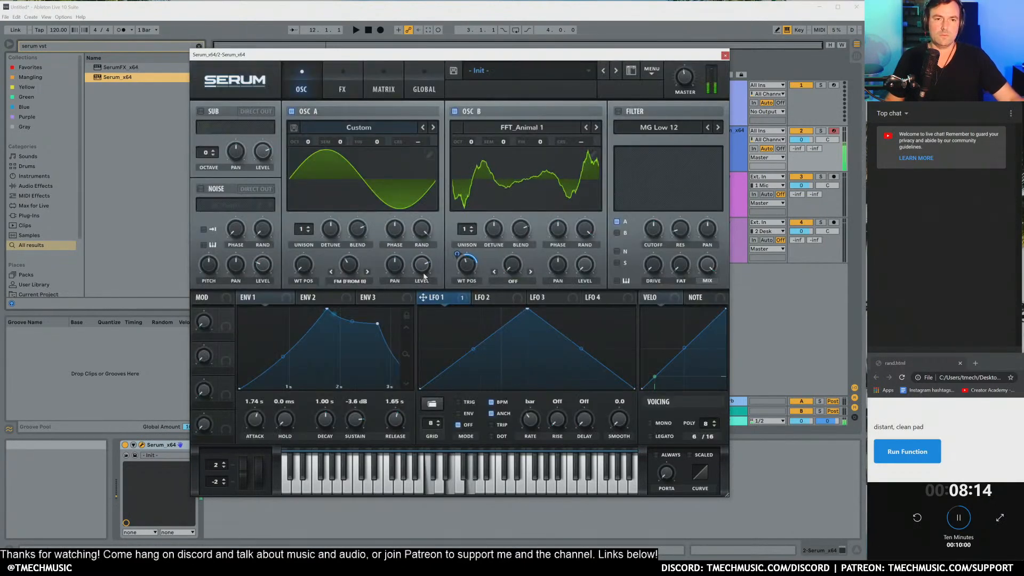
Lower oscillator B's wavetable position and reduce the LFO 1 modulation on it.
{"action": "left_click_drag", "start_coordinate": [470, 270], "coordinate": [468, 281]}
{"action": "mouse_move", "coordinate": [457, 254]}
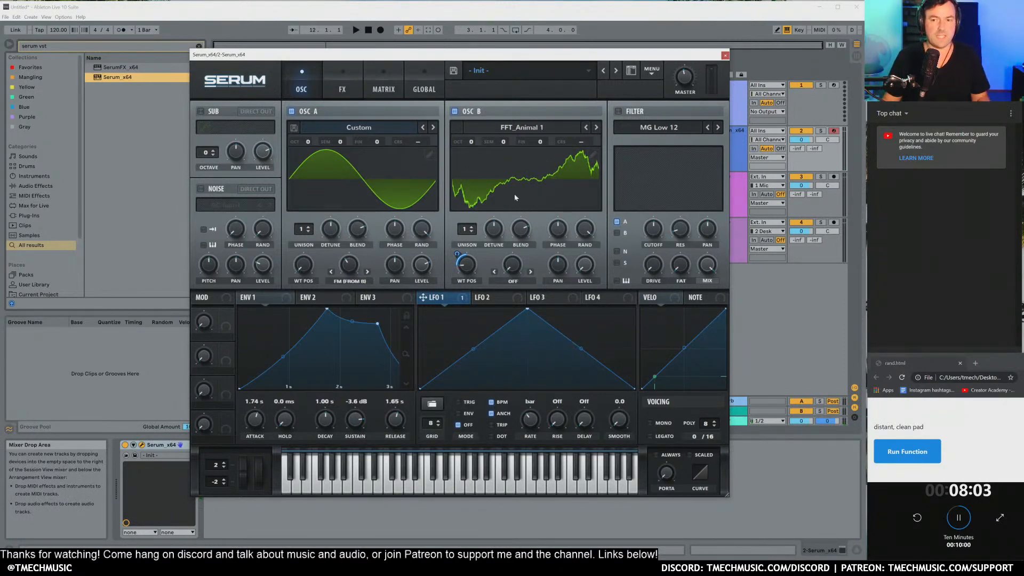
{"action": "double_click", "coordinate": [898, 426]}
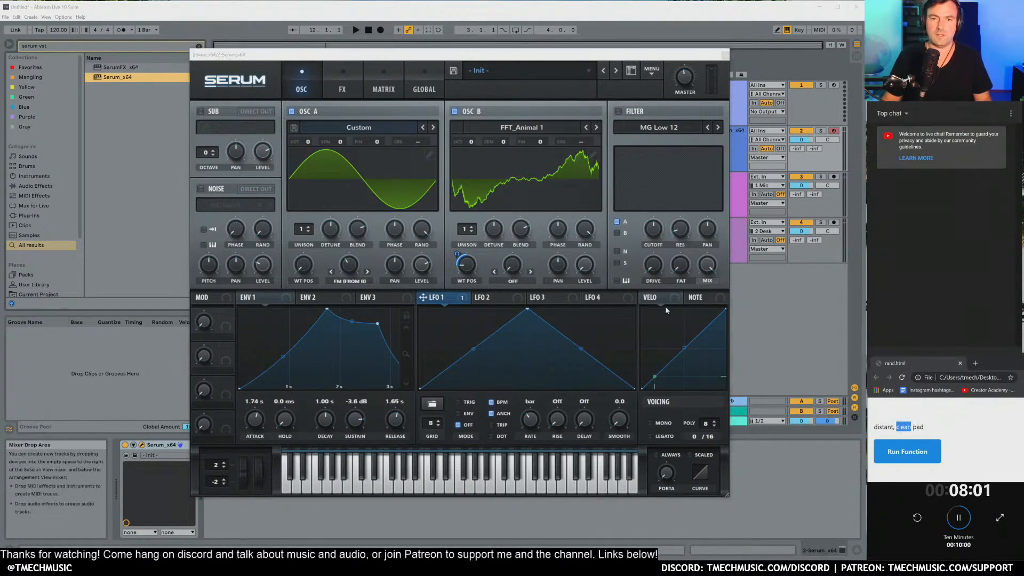
Set oscillator A's unison to 7 voices and reduce its detune.
{"action": "left_click_drag", "start_coordinate": [310, 228], "coordinate": [302, 178]}
{"action": "left_click", "coordinate": [309, 228]}
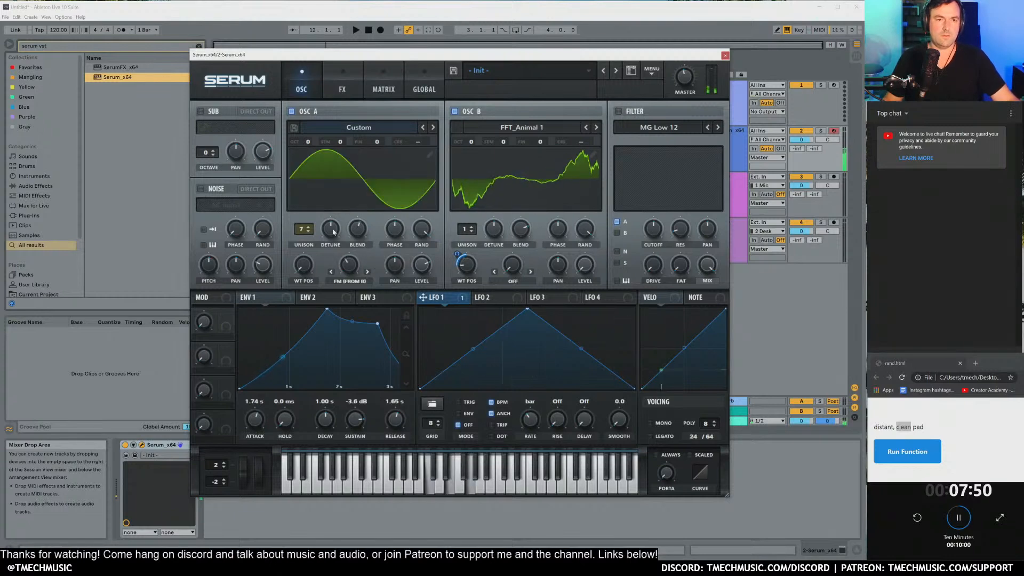
{"action": "left_click_drag", "start_coordinate": [331, 230], "coordinate": [336, 239]}
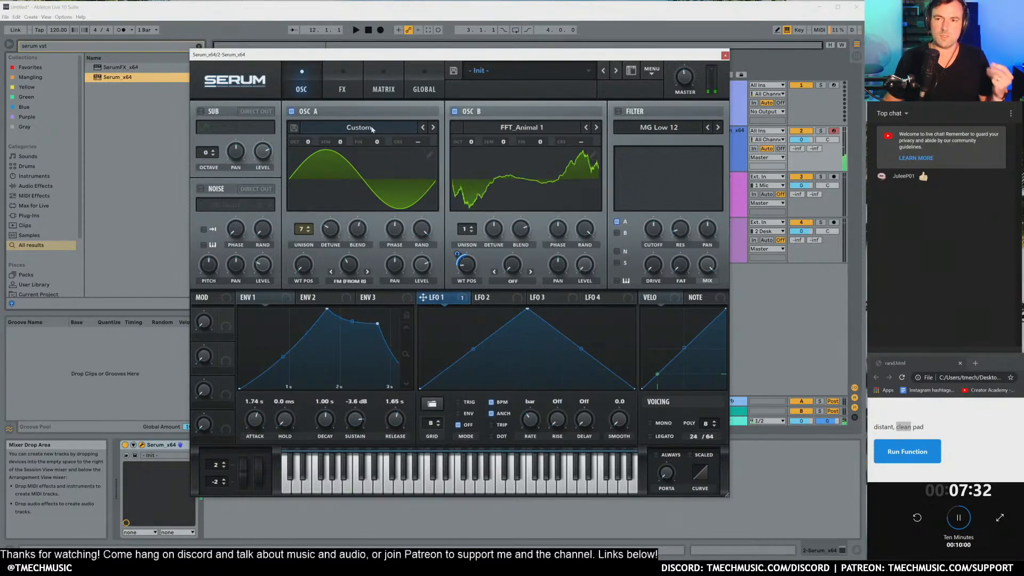
Enable the filter on oscillator A with the multi-mode L/P/H 12 type and raise its morph setting.
{"action": "left_click", "coordinate": [618, 111]}
{"action": "left_click", "coordinate": [640, 127]}
{"action": "mouse_move", "coordinate": [656, 148]}
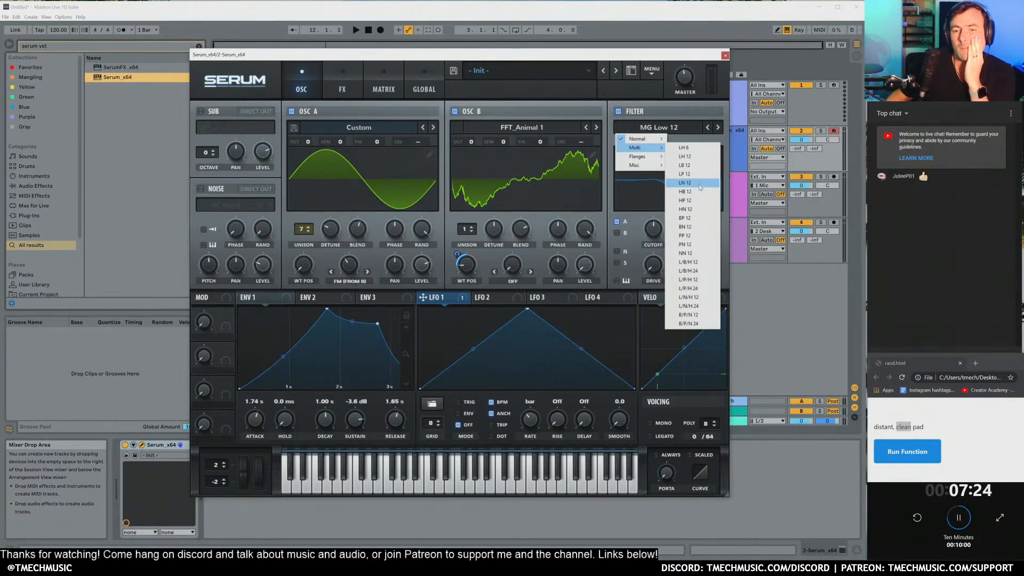
{"action": "left_click", "coordinate": [688, 280]}
{"action": "left_click_drag", "start_coordinate": [684, 268], "coordinate": [677, 238]}
Turn off BPM sync for LFO 2, use trigger mode at 2.0 Hz, and assign it to filter morph and cutoff (67).
{"action": "left_click", "coordinate": [507, 299]}
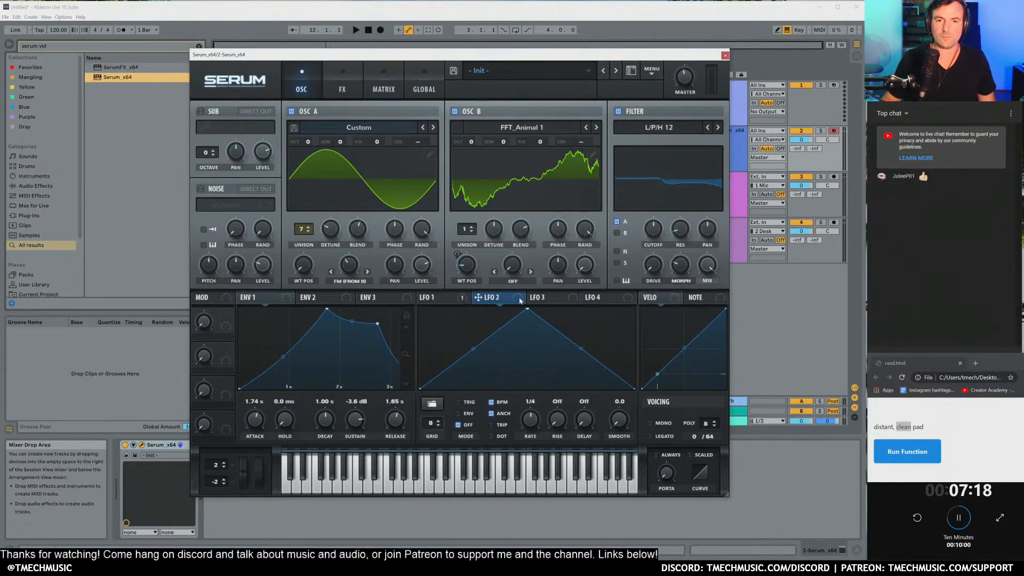
{"action": "left_click", "coordinate": [491, 402]}
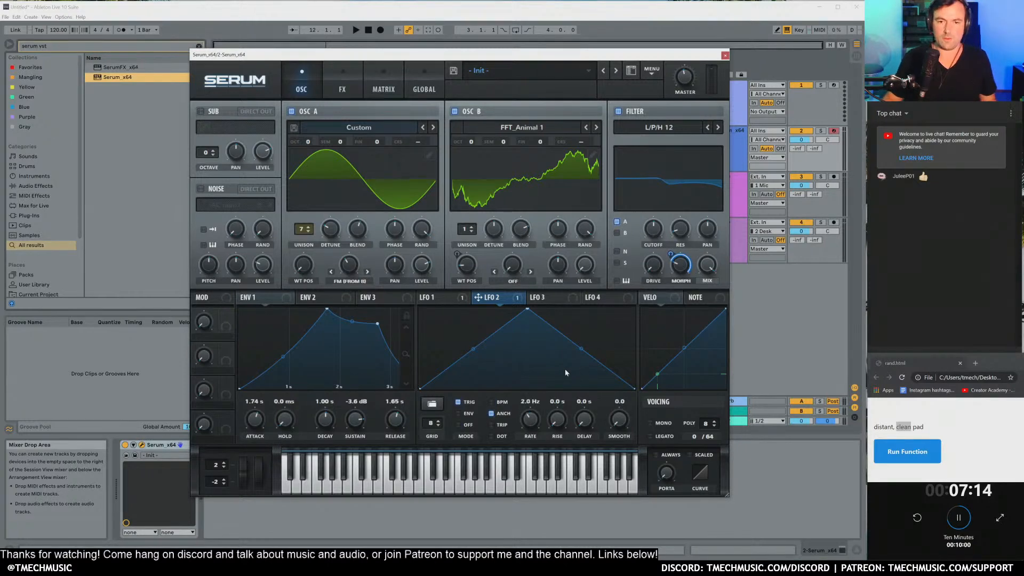
{"action": "left_click_drag", "start_coordinate": [672, 226], "coordinate": [652, 229]}
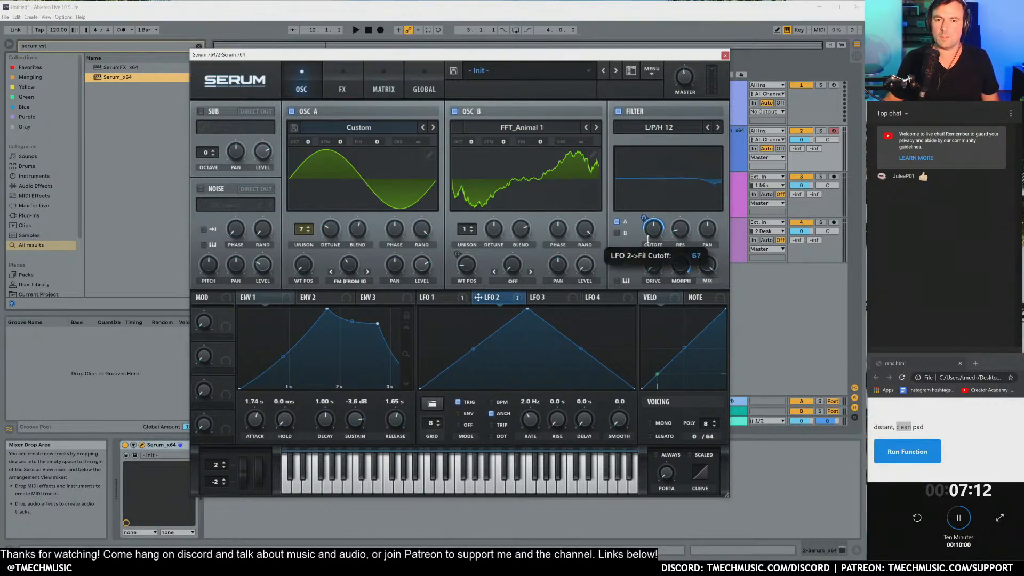
Assign LFO 3 to filter cutoff (25) and resonance with BPM sync off, and adjust its rate.
{"action": "left_click", "coordinate": [575, 298]}
{"action": "left_click_drag", "start_coordinate": [638, 242], "coordinate": [653, 229]}
{"action": "left_click", "coordinate": [498, 404]}
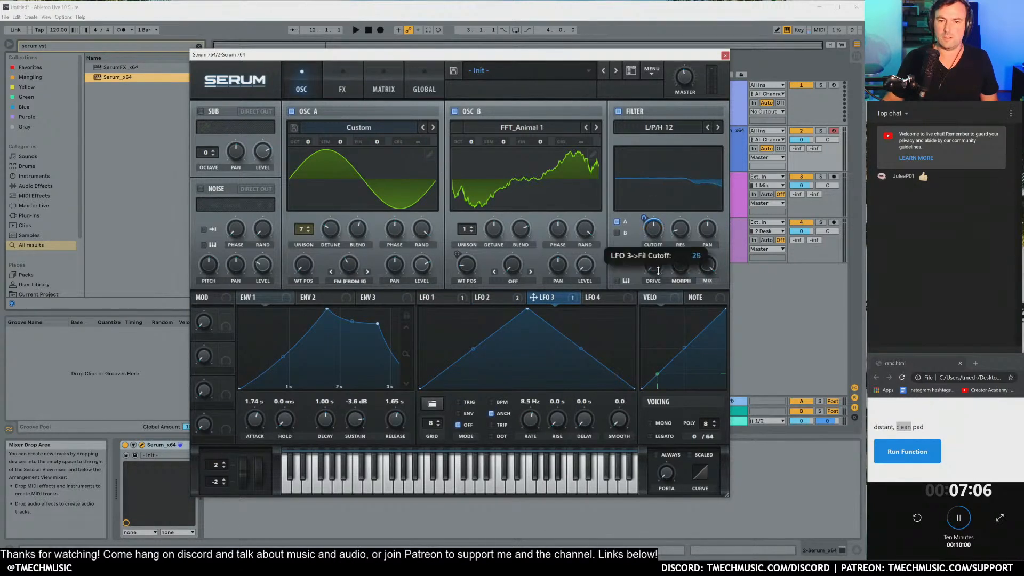
{"action": "left_click_drag", "start_coordinate": [686, 220], "coordinate": [683, 261]}
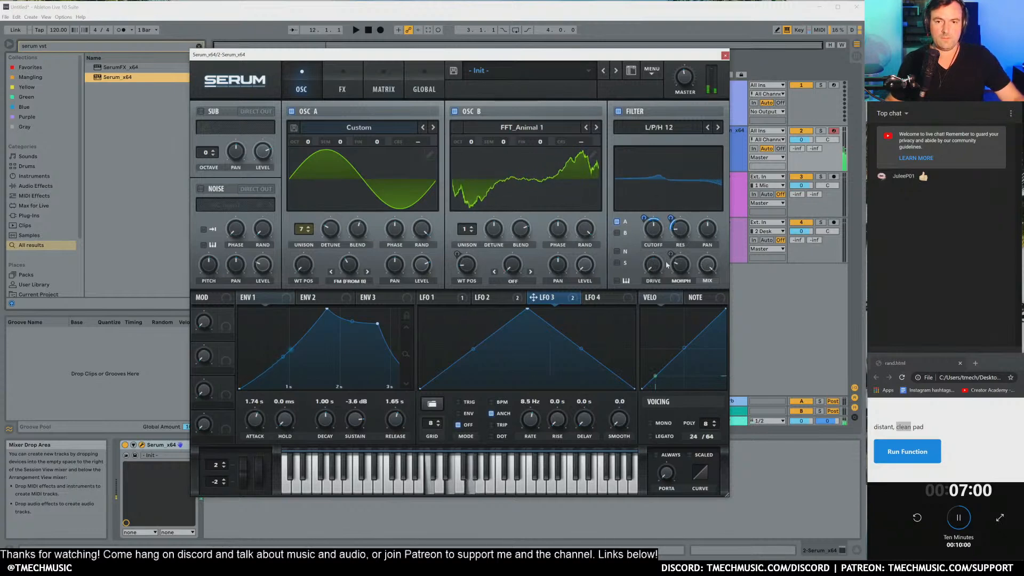
{"action": "left_click_drag", "start_coordinate": [538, 437], "coordinate": [542, 450]}
Slow LFO 2 to 0.7 Hz, set LFO 3 to 1.0 Hz, and reduce LFO 2's modulation amount on the filter morph.
{"action": "left_click", "coordinate": [490, 299]}
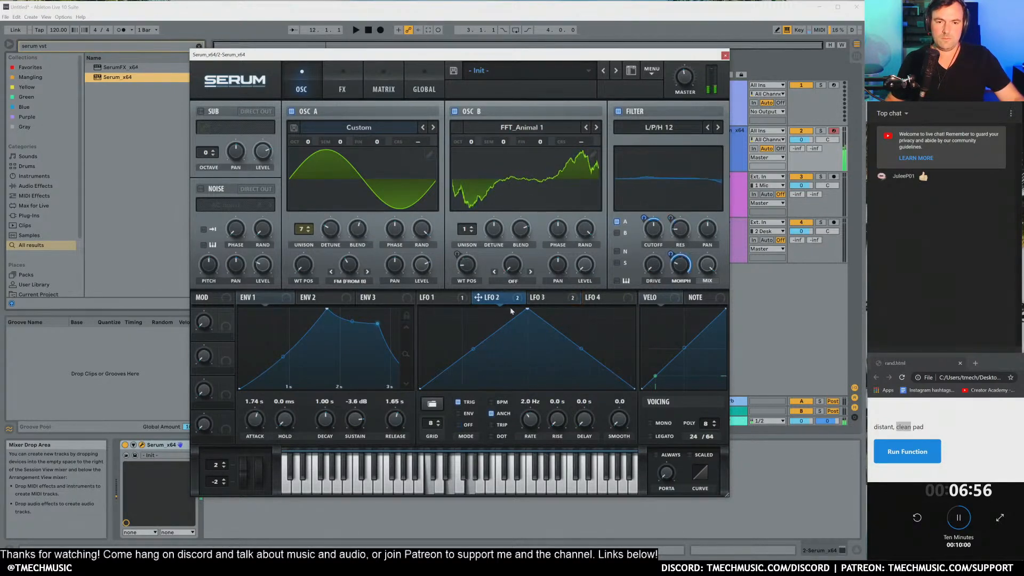
{"action": "left_click_drag", "start_coordinate": [531, 415], "coordinate": [532, 425]}
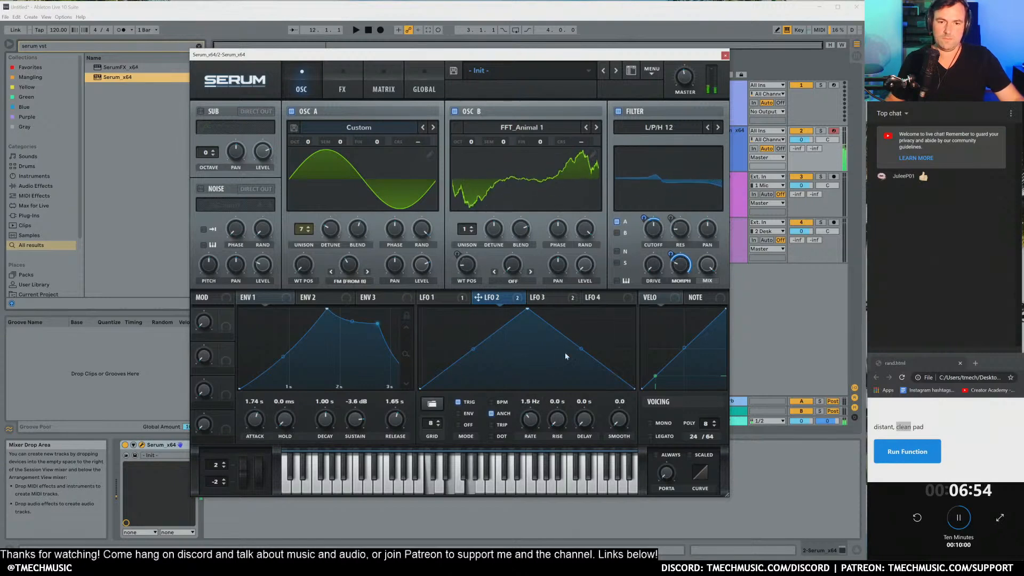
{"action": "left_click", "coordinate": [561, 300]}
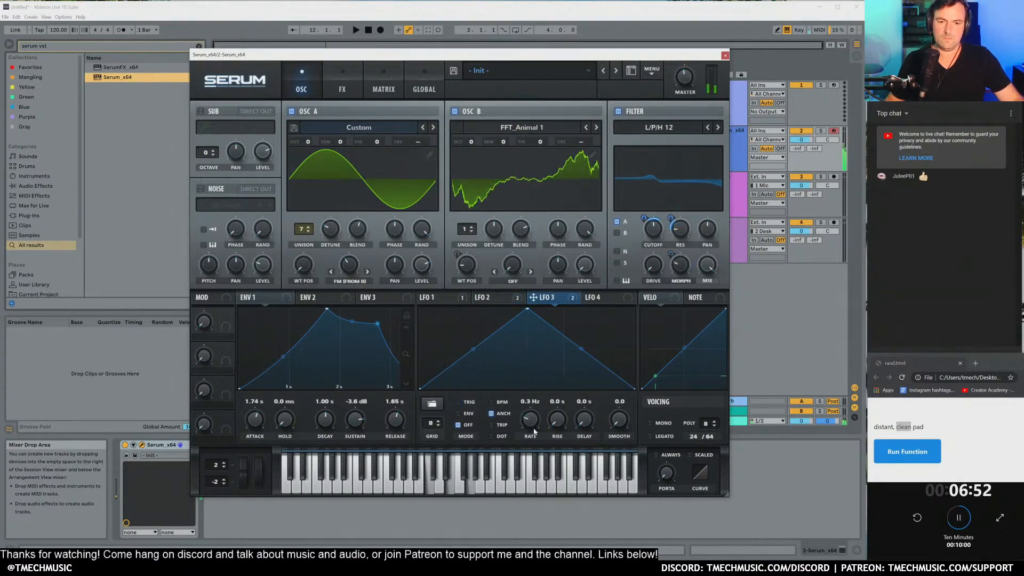
{"action": "left_click_drag", "start_coordinate": [530, 418], "coordinate": [530, 419]}
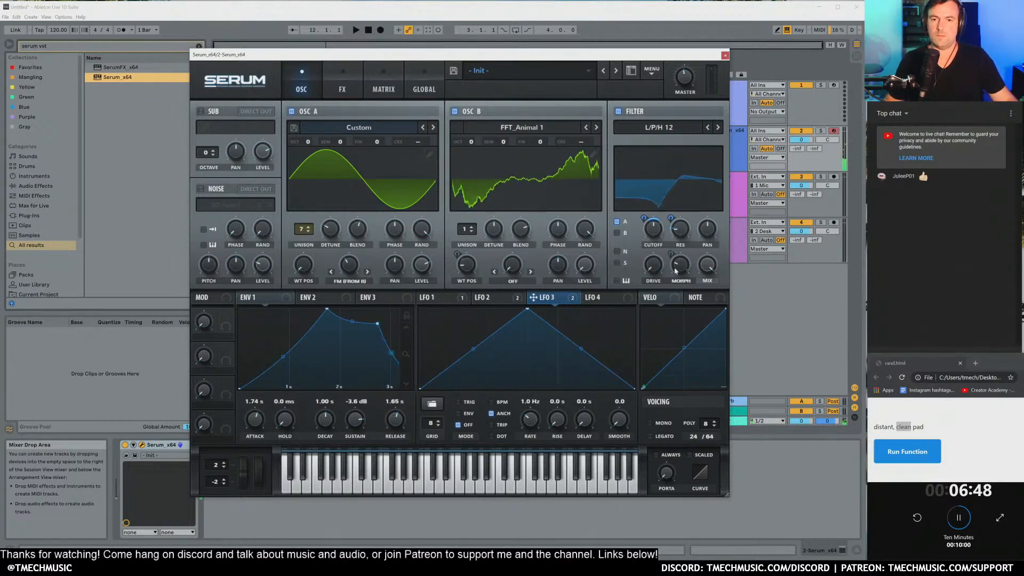
{"action": "left_click", "coordinate": [509, 298]}
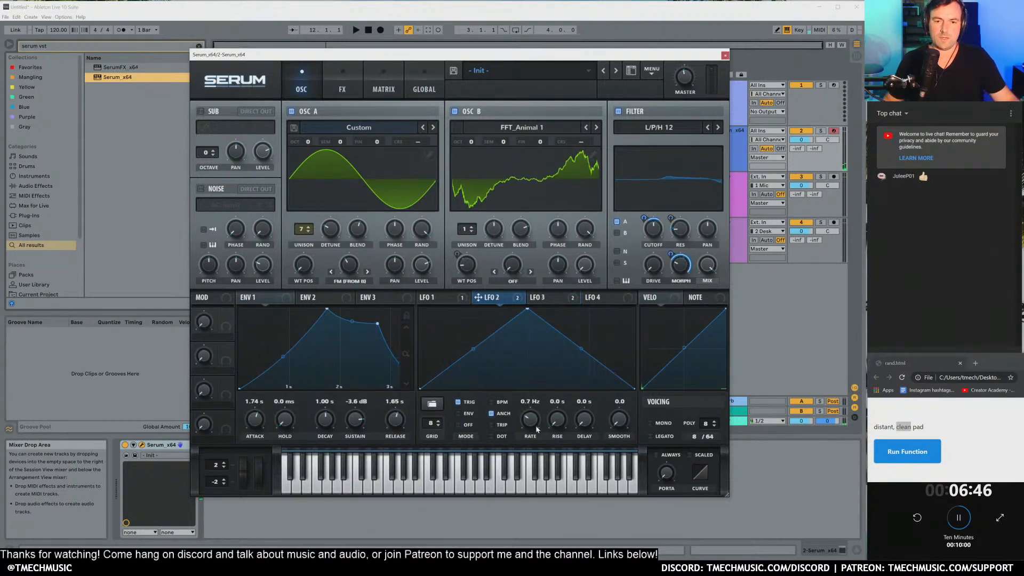
{"action": "left_click_drag", "start_coordinate": [670, 254], "coordinate": [678, 285]}
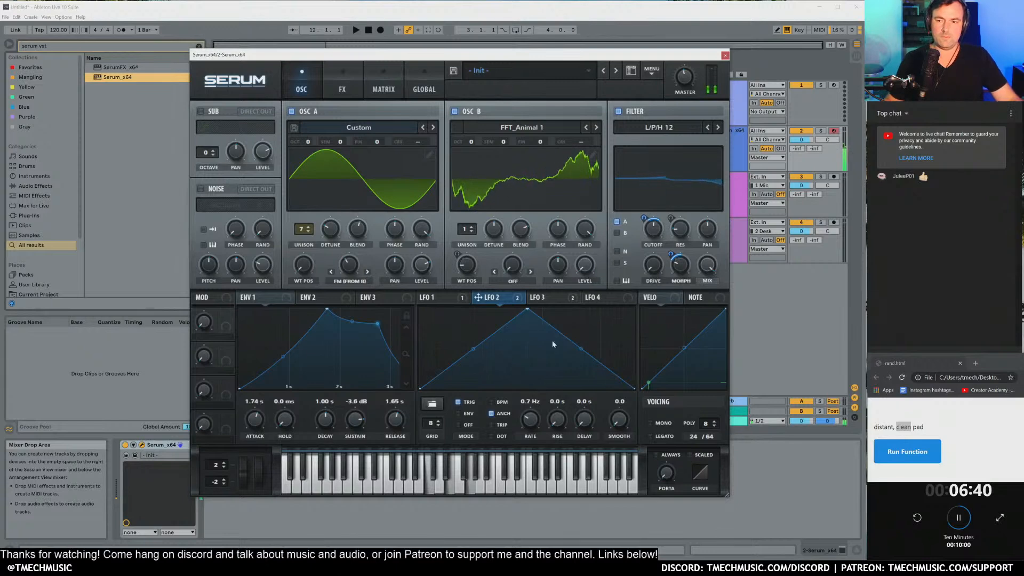
Enable the reverb effect with an MG Low 6 filter placed before it, and modulate that filter's cutoff with envelope 1.
{"action": "left_click", "coordinate": [343, 92]}
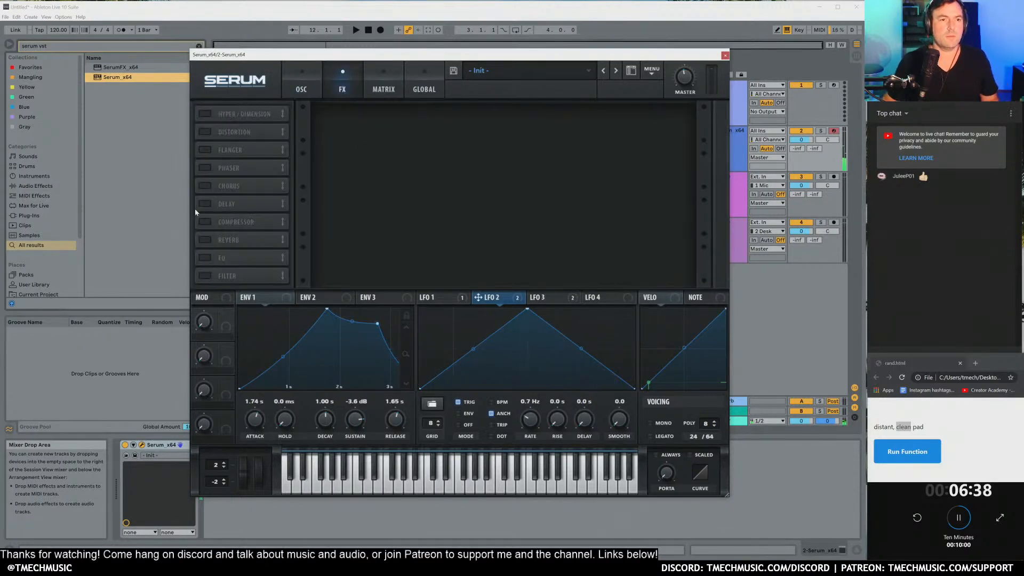
{"action": "left_click", "coordinate": [205, 240]}
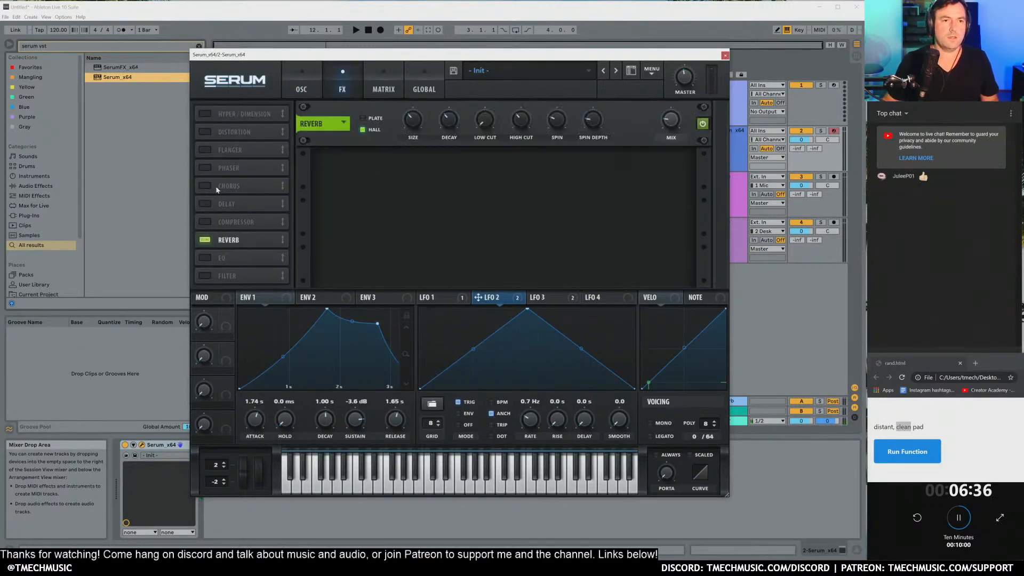
{"action": "left_click", "coordinate": [200, 275]}
{"action": "left_click_drag", "start_coordinate": [224, 276], "coordinate": [263, 229]}
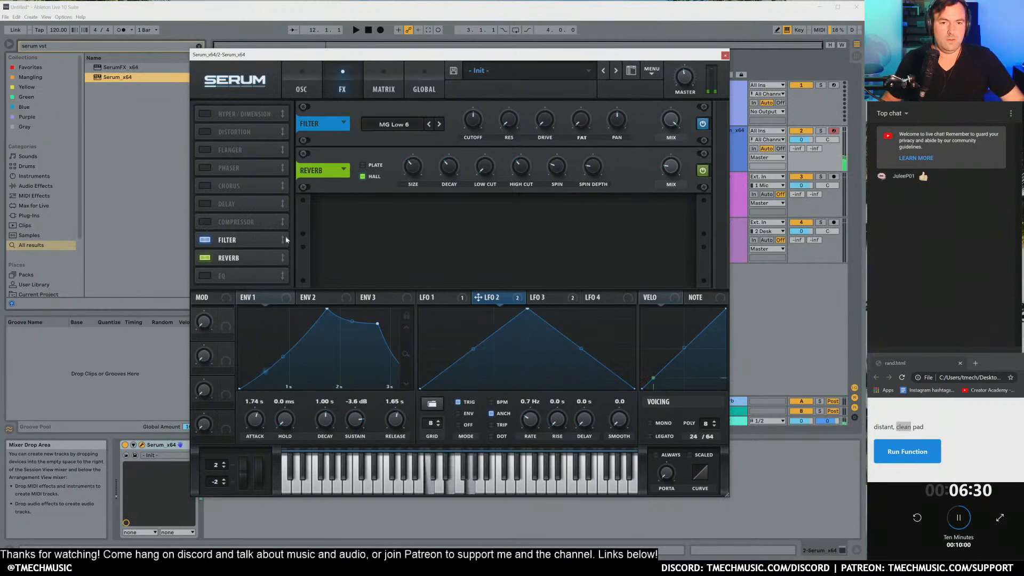
{"action": "left_click_drag", "start_coordinate": [258, 297], "coordinate": [472, 120]}
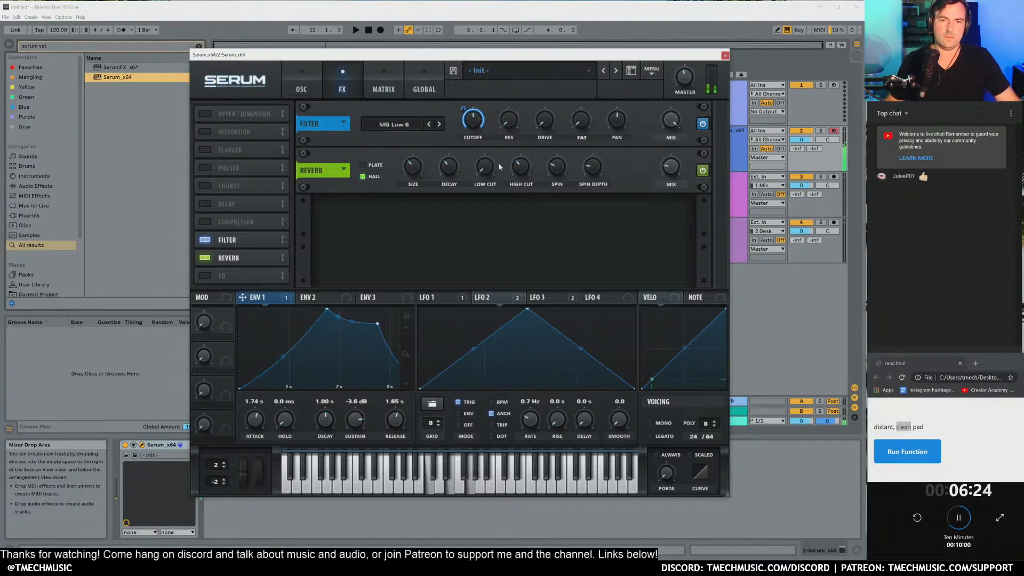
{"action": "left_click_drag", "start_coordinate": [463, 109], "coordinate": [474, 129]}
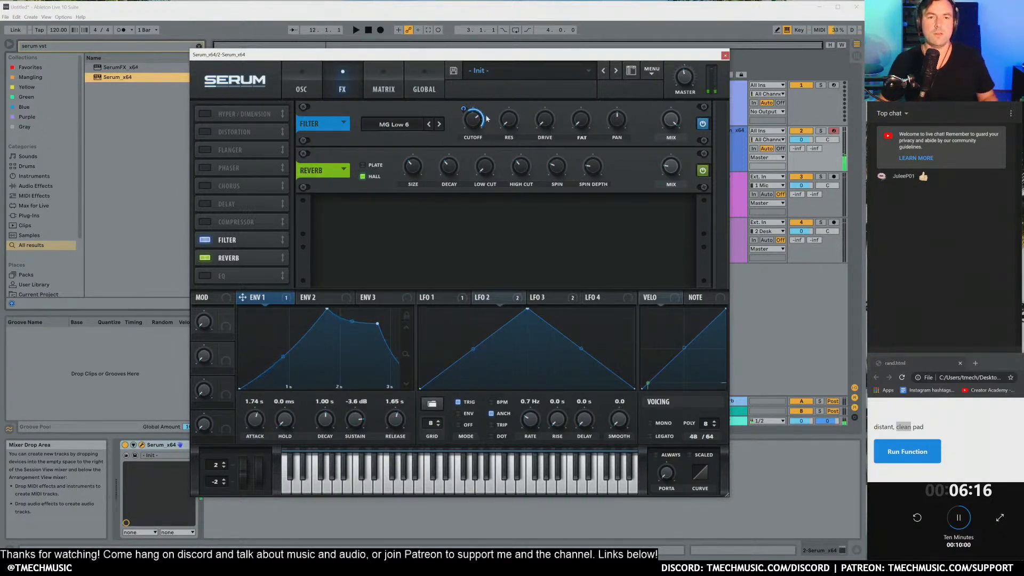
Bypass the effects filter and modulate the oscillator filter's cutoff with envelope 1 instead, lowering the base cutoff.
{"action": "left_click", "coordinate": [703, 124]}
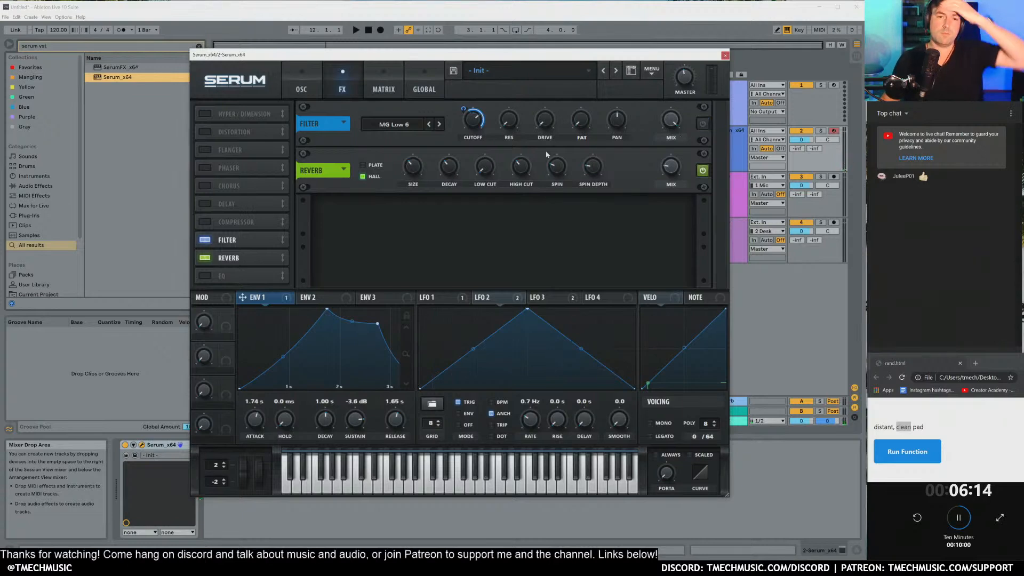
{"action": "left_click", "coordinate": [293, 92]}
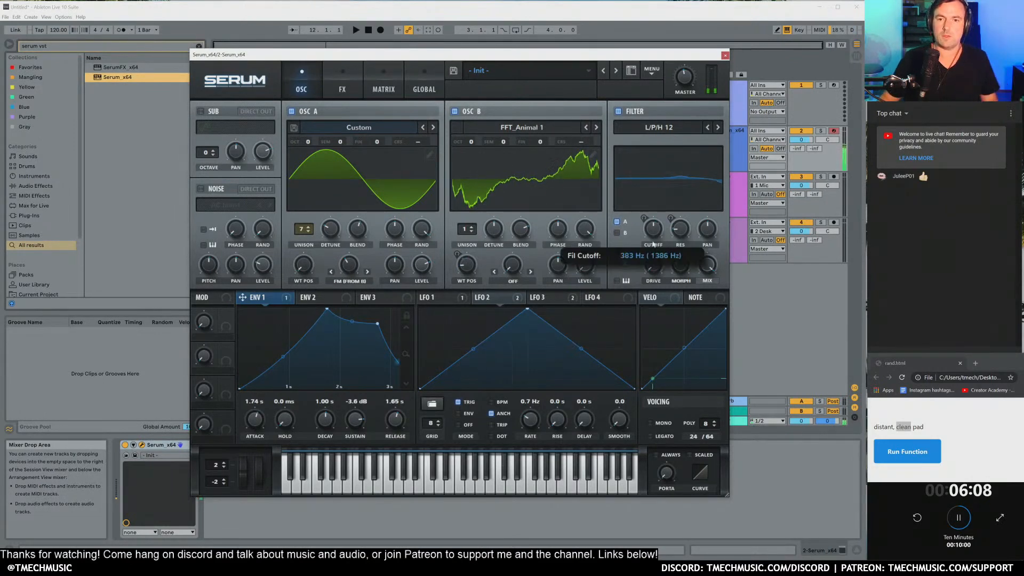
{"action": "left_click_drag", "start_coordinate": [278, 300], "coordinate": [653, 229]}
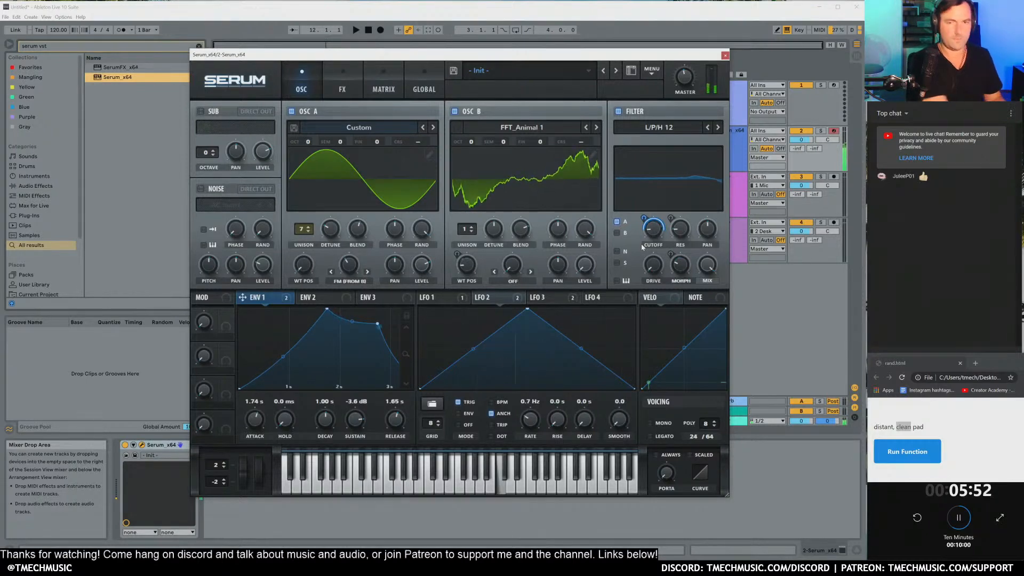
Move the reverb ahead of the phaser slot in the effects chain and enable the compressor in multiband mode.
{"action": "left_click", "coordinate": [343, 89]}
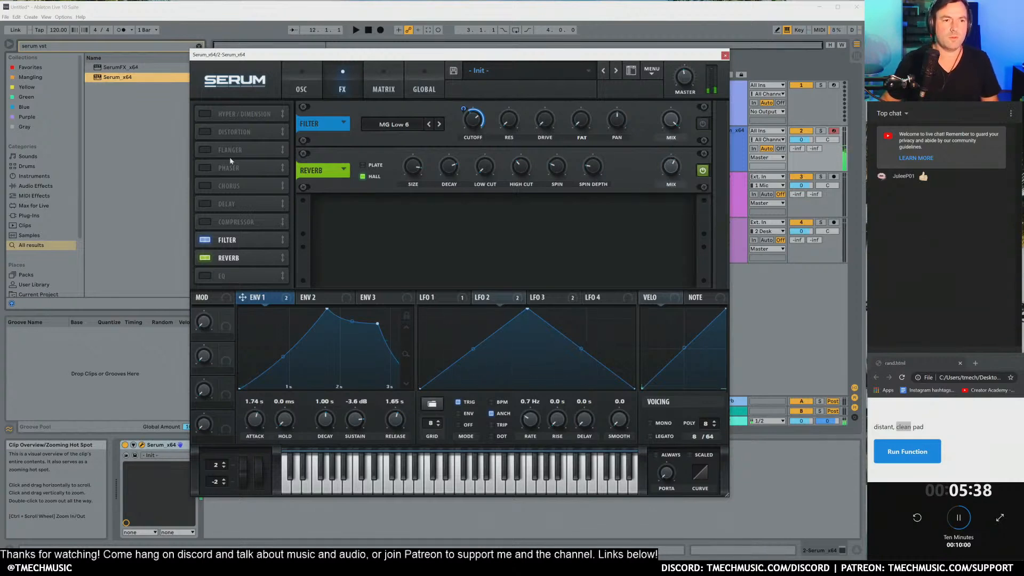
{"action": "left_click_drag", "start_coordinate": [231, 255], "coordinate": [249, 148]}
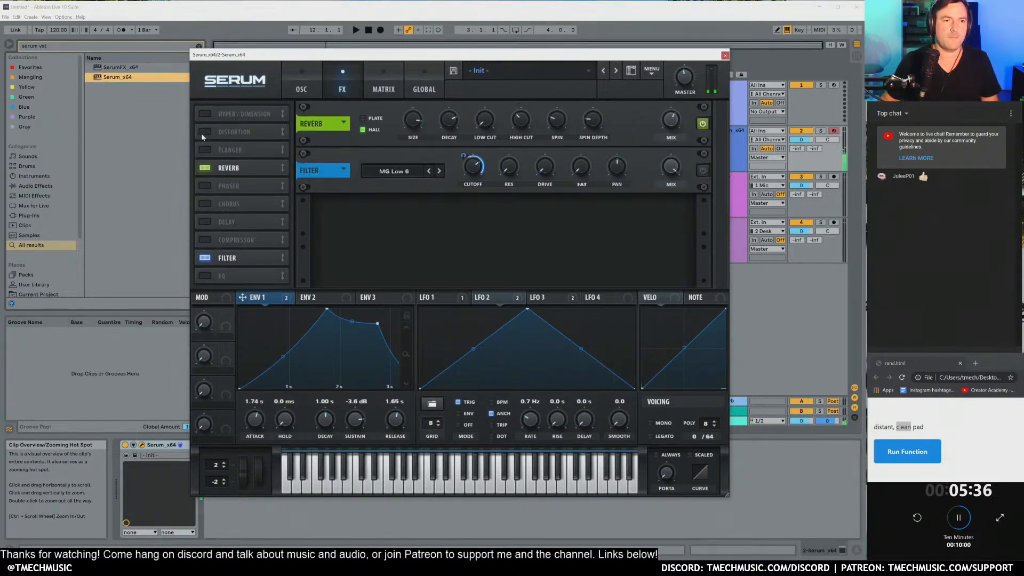
{"action": "left_click", "coordinate": [206, 241]}
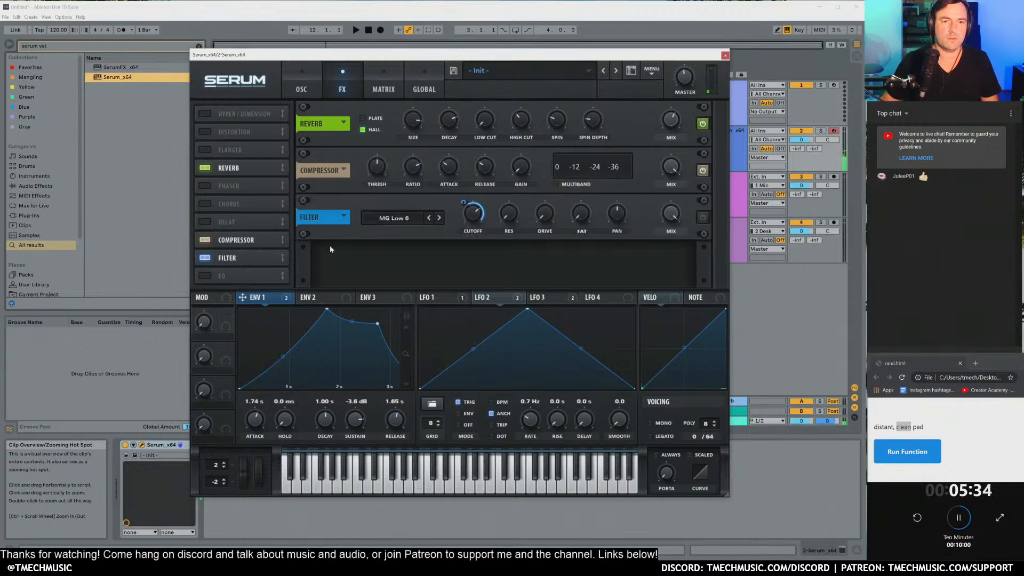
{"action": "left_click", "coordinate": [557, 185]}
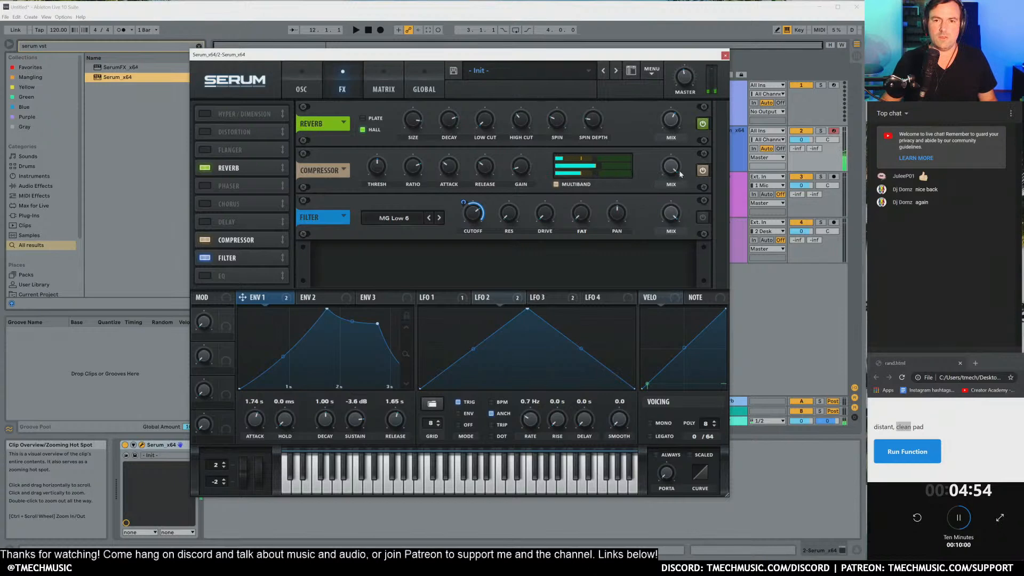
Lower the reverb's decay to about halfway.
{"action": "mouse_move", "coordinate": [453, 130]}
{"action": "left_click_drag", "start_coordinate": [452, 142], "coordinate": [452, 144]}
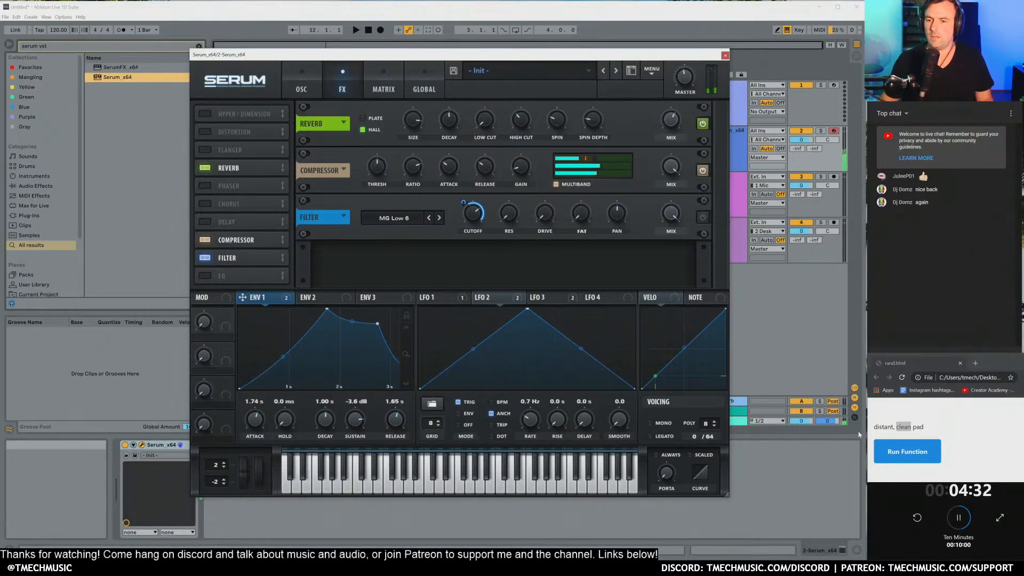
{"action": "double_click", "coordinate": [884, 427]}
{"action": "left_click", "coordinate": [918, 427]}
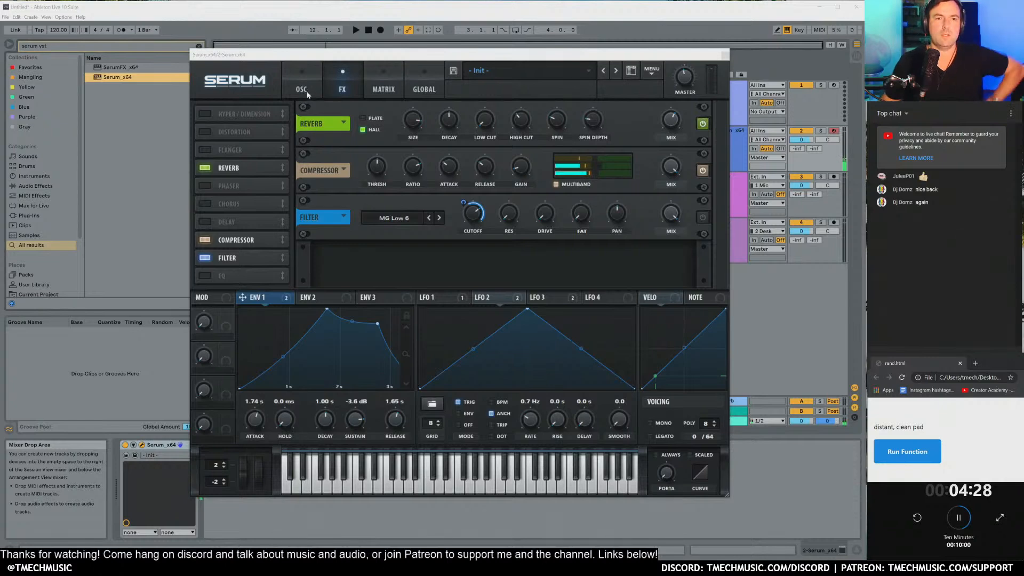
Enable the phaser, raise its rate, and adjust its depth, frequency, feedback and mix.
{"action": "left_click", "coordinate": [210, 184]}
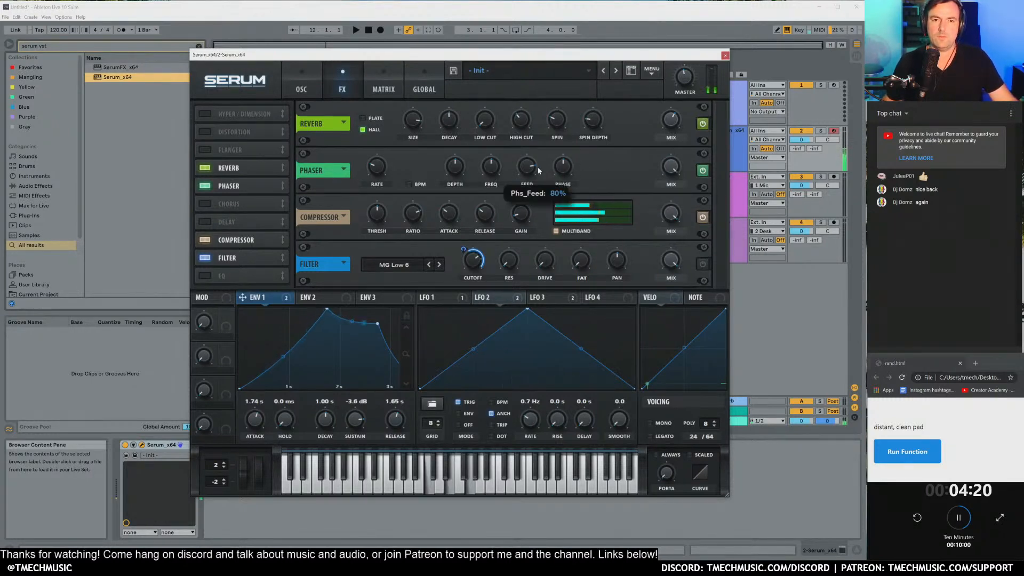
{"action": "left_click_drag", "start_coordinate": [527, 163], "coordinate": [540, 255]}
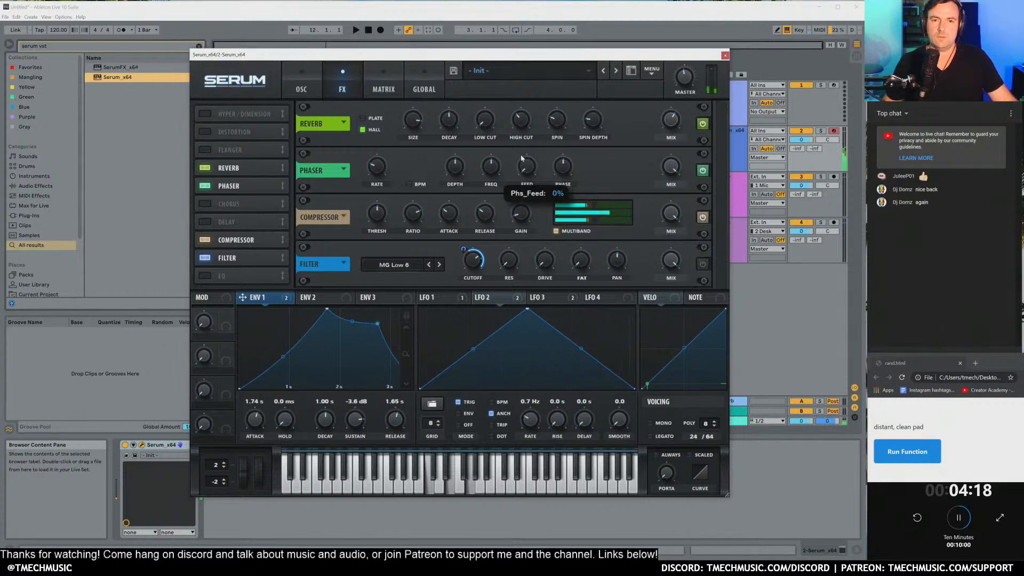
{"action": "left_click_drag", "start_coordinate": [489, 174], "coordinate": [457, 164]}
{"action": "left_click_drag", "start_coordinate": [391, 178], "coordinate": [386, 142]}
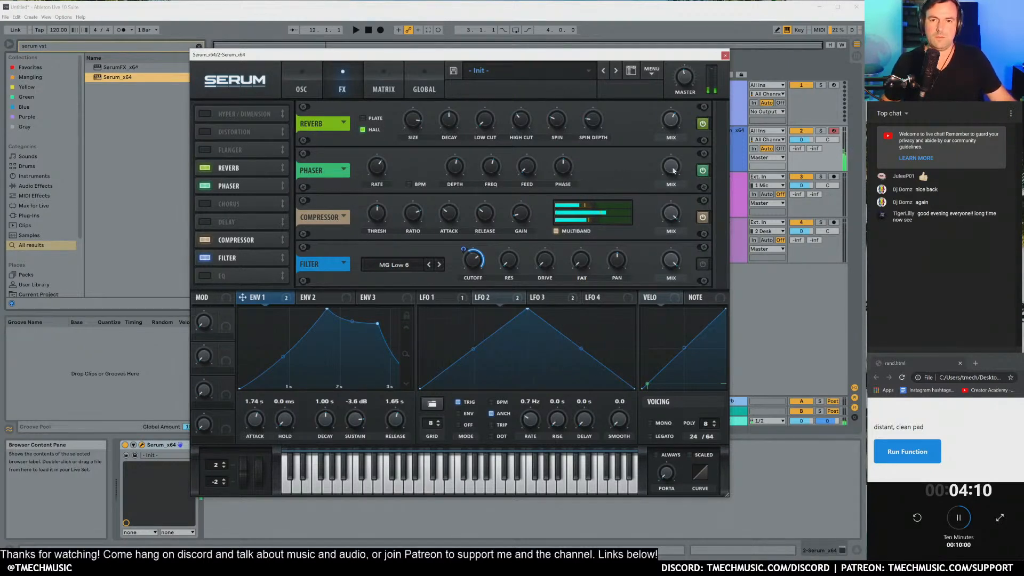
{"action": "left_click_drag", "start_coordinate": [526, 166], "coordinate": [493, 161]}
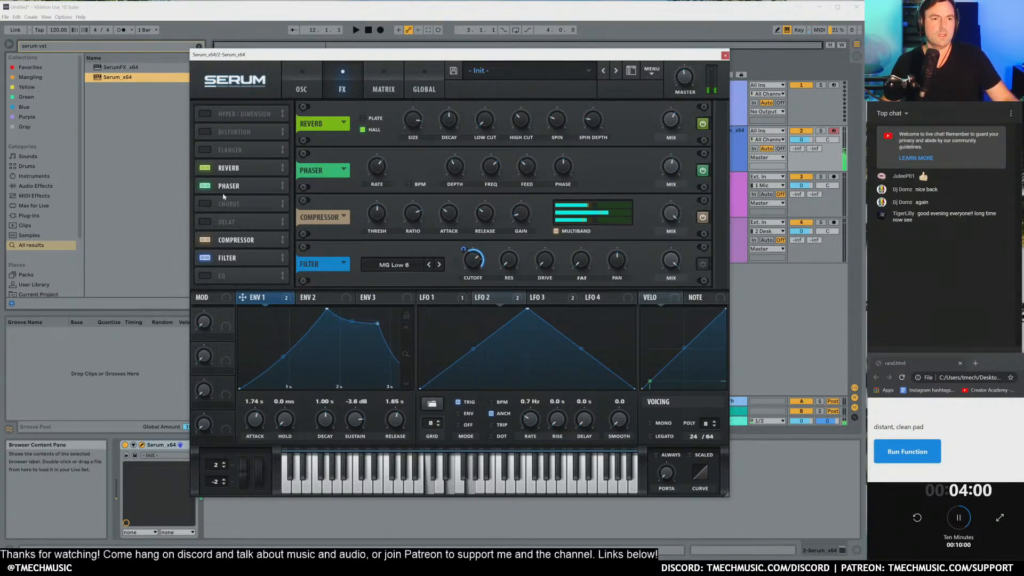
Enable the flanger and move the phaser ahead of the reverb in the effects chain.
{"action": "left_click", "coordinate": [203, 151]}
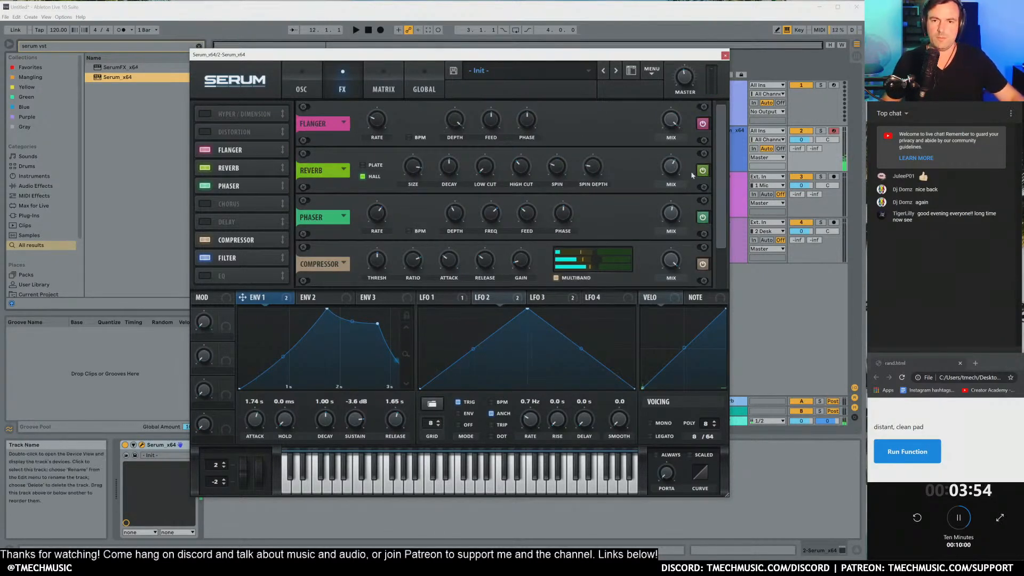
{"action": "left_click", "coordinate": [702, 217]}
{"action": "left_click", "coordinate": [703, 217]}
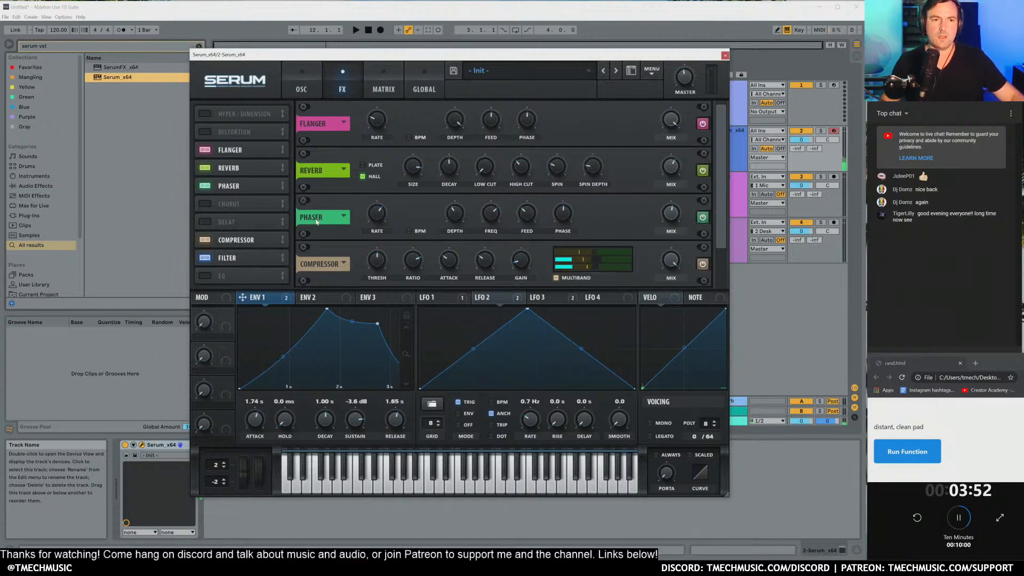
{"action": "left_click_drag", "start_coordinate": [225, 191], "coordinate": [243, 154]}
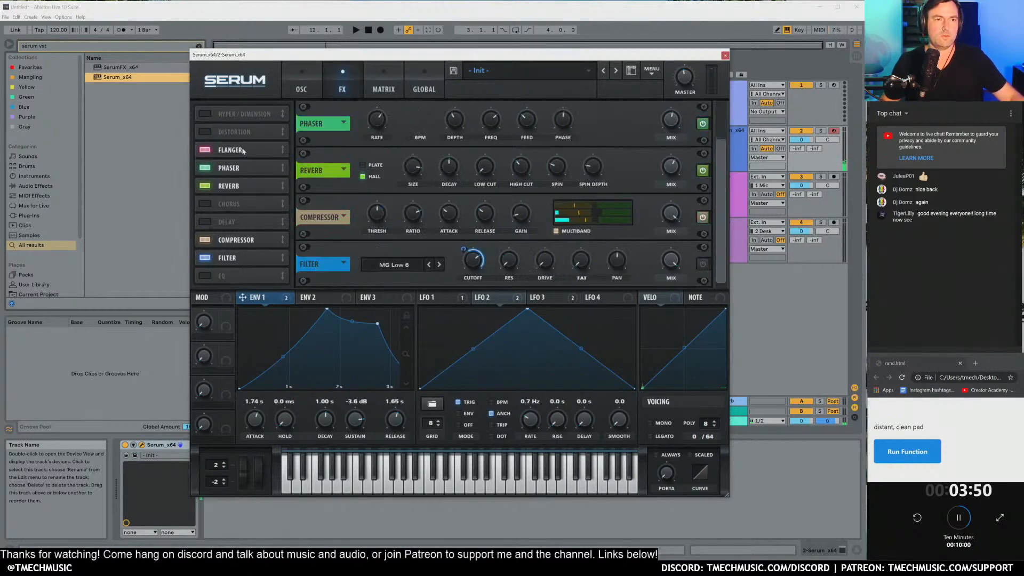
Enable the Hyper/Dimension effect and raise both the Dimension mix and the Hyper mix.
{"action": "left_click", "coordinate": [205, 114]}
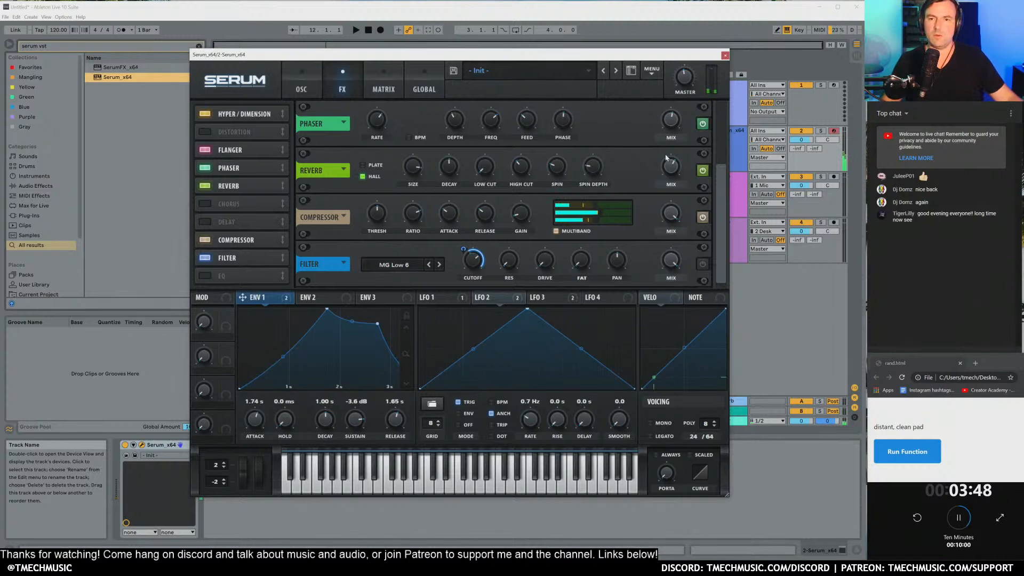
{"action": "scroll", "coordinate": [494, 144], "scroll_direction": "up", "scroll_amount": 3}
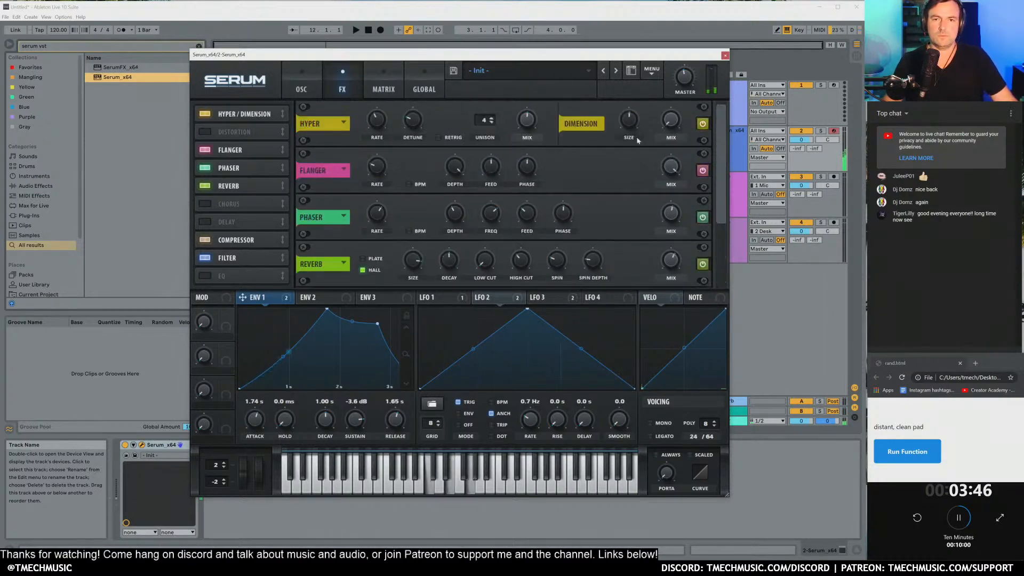
{"action": "left_click_drag", "start_coordinate": [670, 121], "coordinate": [669, 104]}
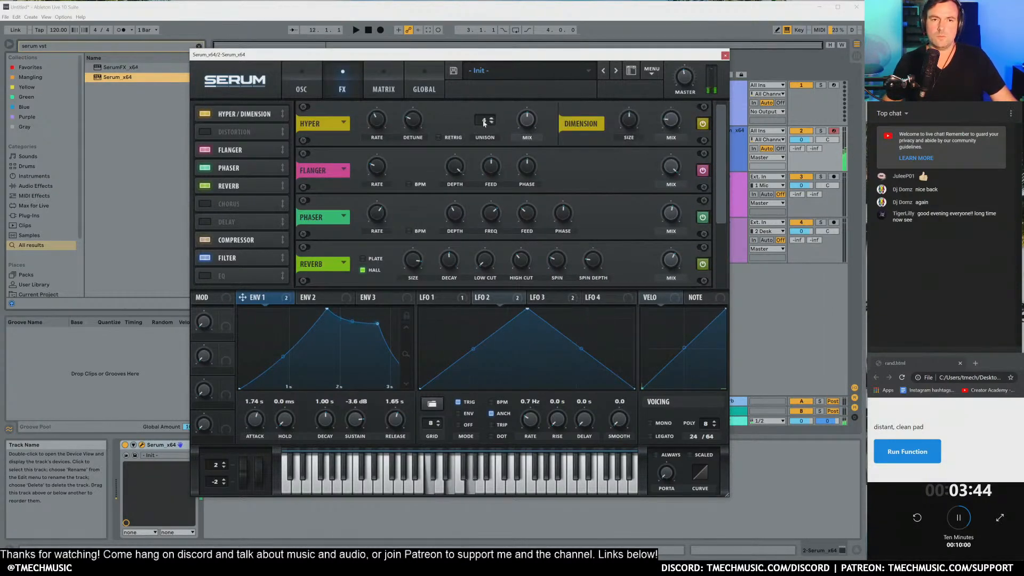
{"action": "left_click_drag", "start_coordinate": [525, 123], "coordinate": [526, 114]}
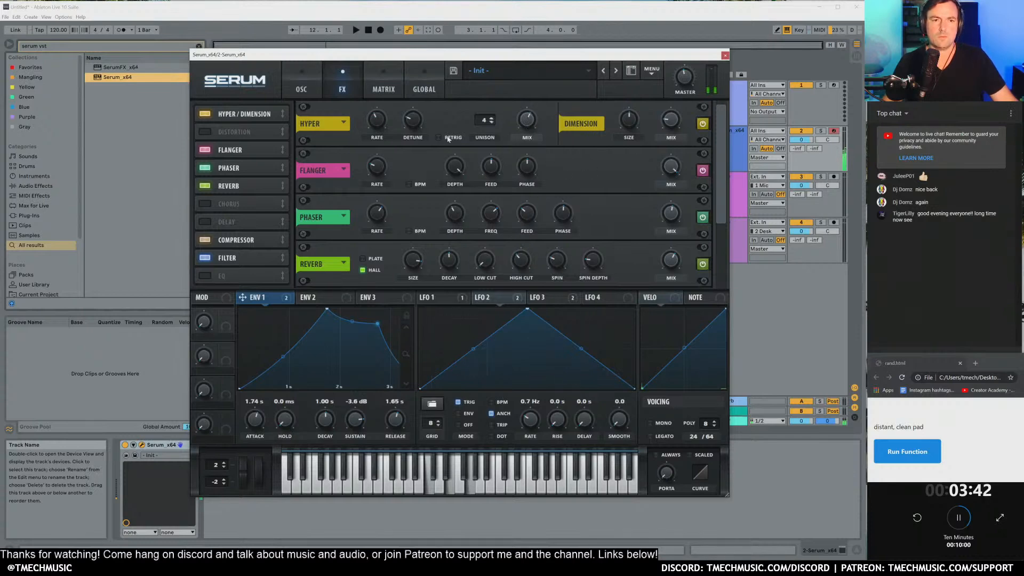
Set the flanger's mix to 78%, lower its depth, and adjust its feedback.
{"action": "mouse_move", "coordinate": [677, 176]}
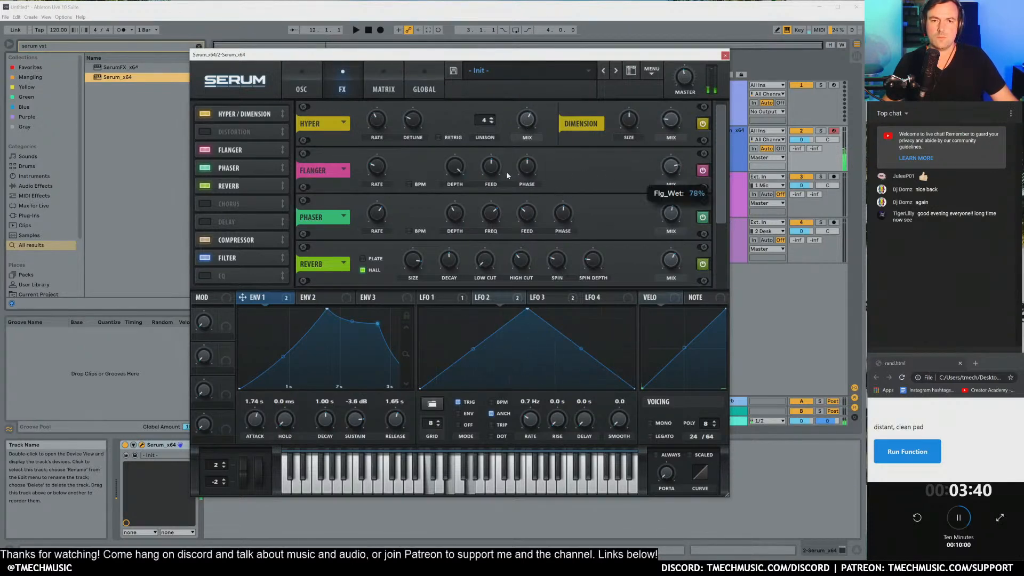
{"action": "left_click_drag", "start_coordinate": [491, 167], "coordinate": [496, 150]}
{"action": "left_click_drag", "start_coordinate": [454, 169], "coordinate": [459, 195]}
{"action": "left_click_drag", "start_coordinate": [493, 167], "coordinate": [492, 176]}
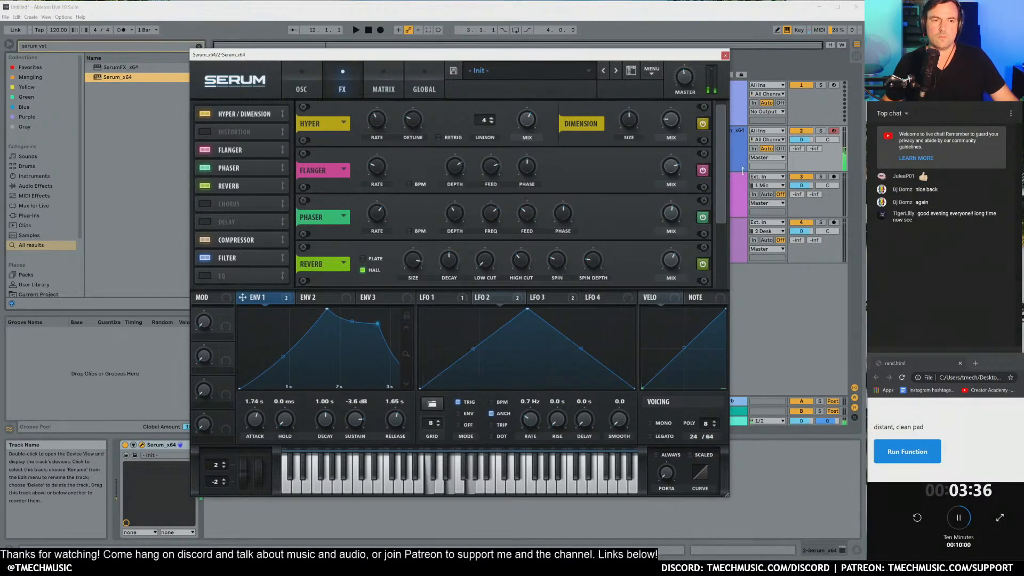
Shorten the reverb's decay slightly further.
{"action": "scroll", "coordinate": [314, 212], "scroll_direction": "down", "scroll_amount": 2}
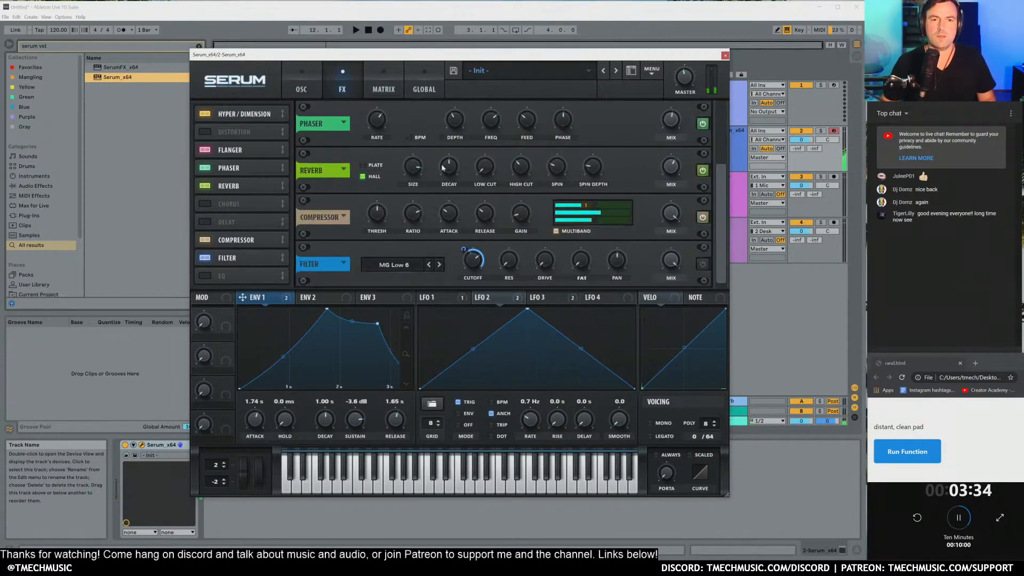
{"action": "left_click_drag", "start_coordinate": [449, 167], "coordinate": [452, 173]}
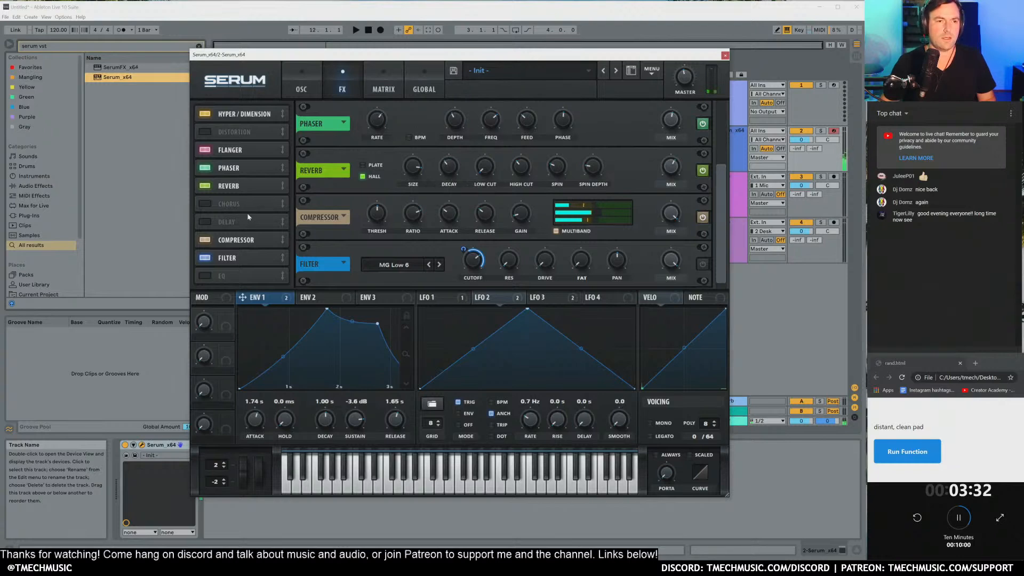
Enable the delay effect and move it ahead of the chorus in the effects chain.
{"action": "left_click", "coordinate": [205, 222]}
{"action": "left_click_drag", "start_coordinate": [243, 222], "coordinate": [246, 203]}
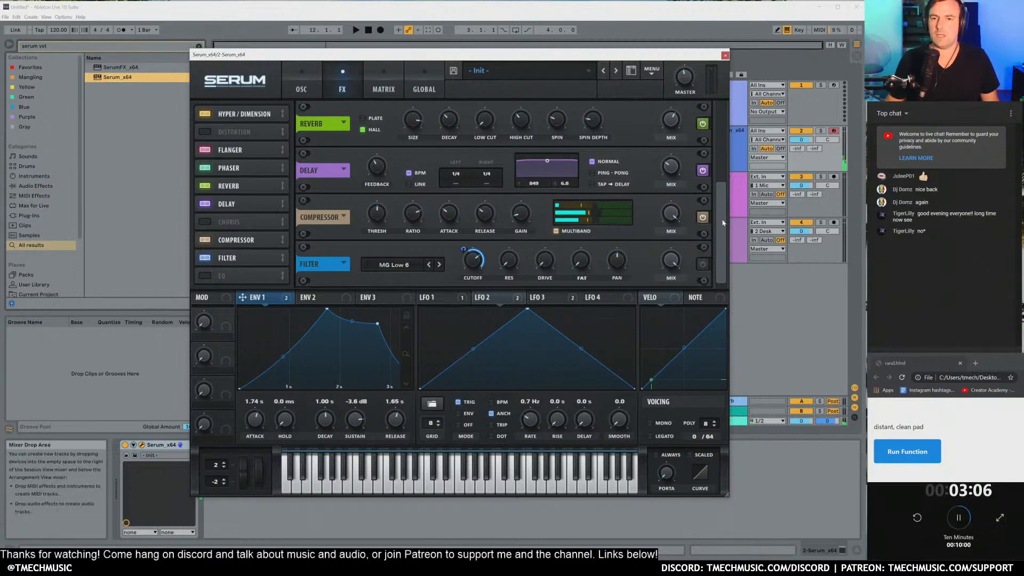
Save the patch as a user preset named "TM21 - Clean Distant Pad 10M".
{"action": "left_click", "coordinate": [306, 68]}
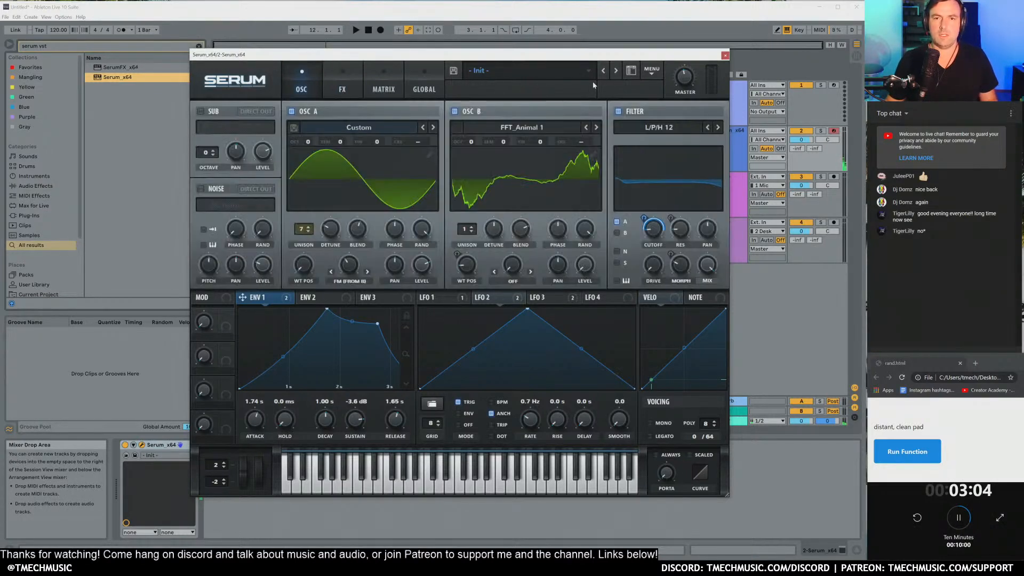
{"action": "left_click", "coordinate": [453, 71]}
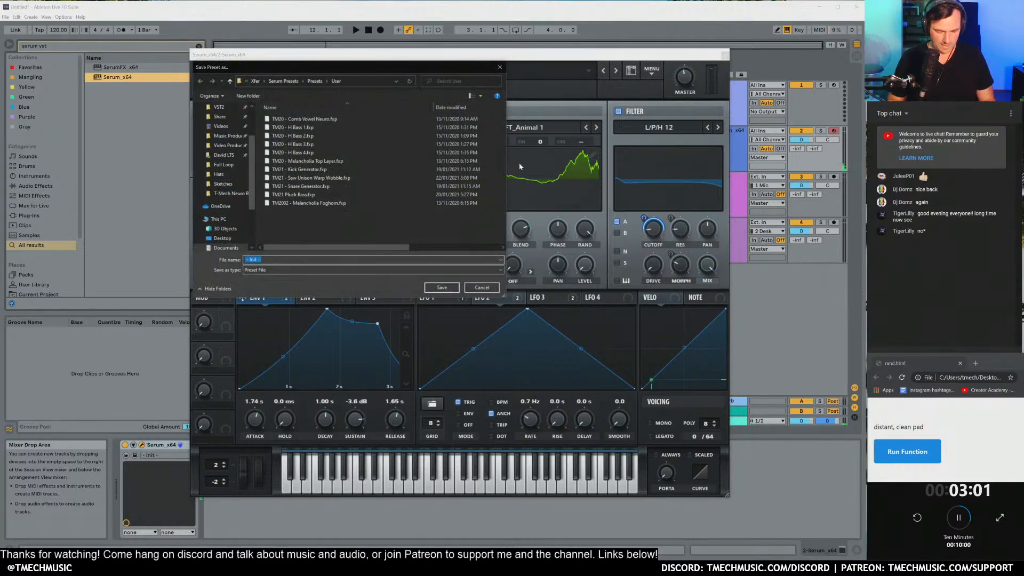
{"action": "type", "text": "TM21 - "}
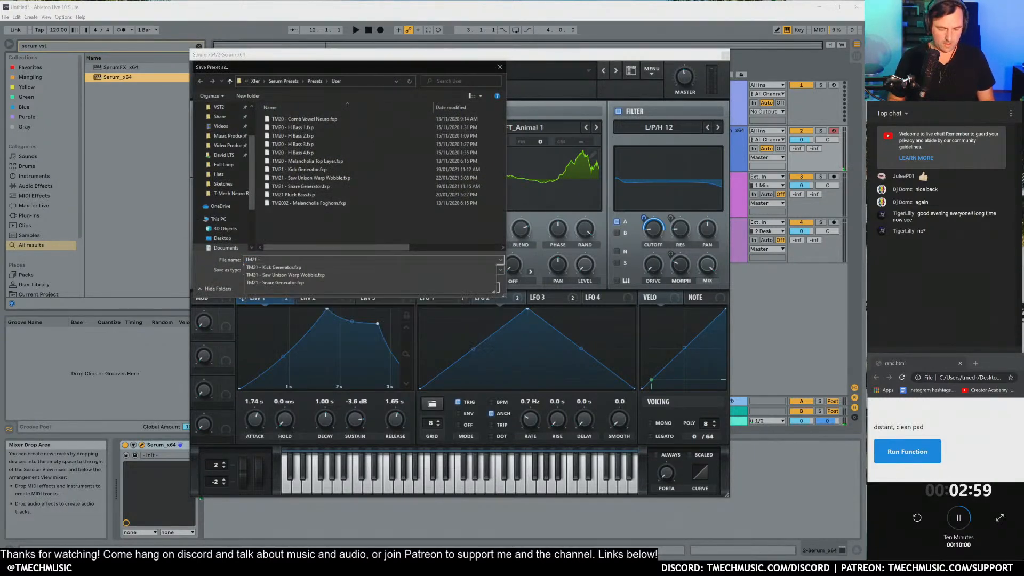
{"action": "type", "text": "Clean Distant Pad"}
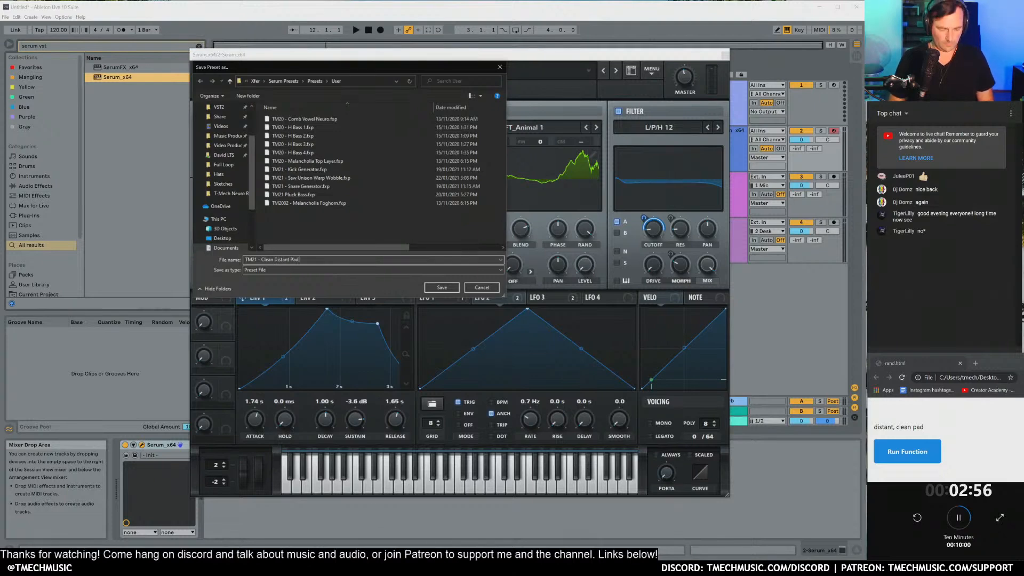
{"action": "type", "text": " 10m"}
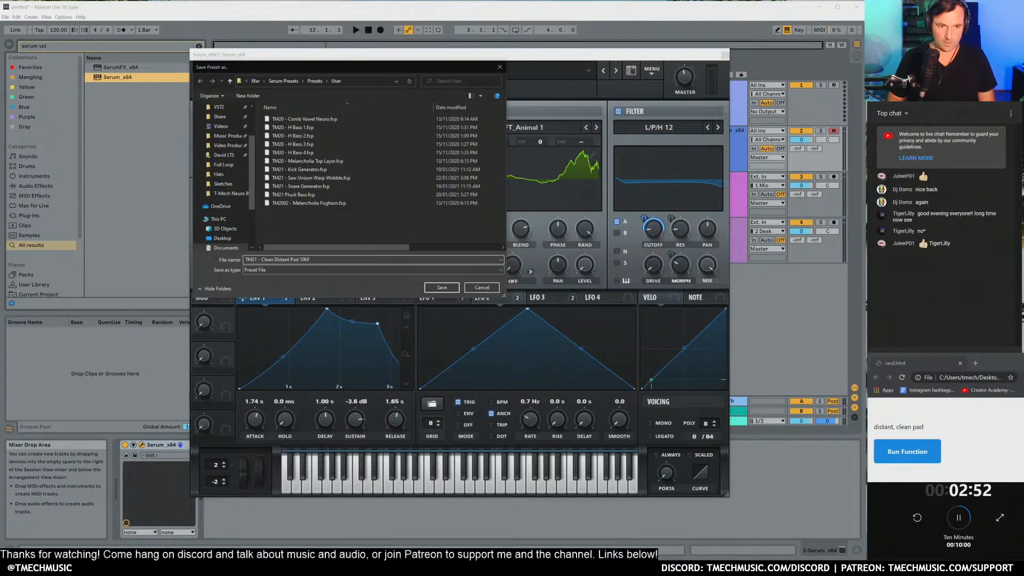
{"action": "key", "text": "Return"}
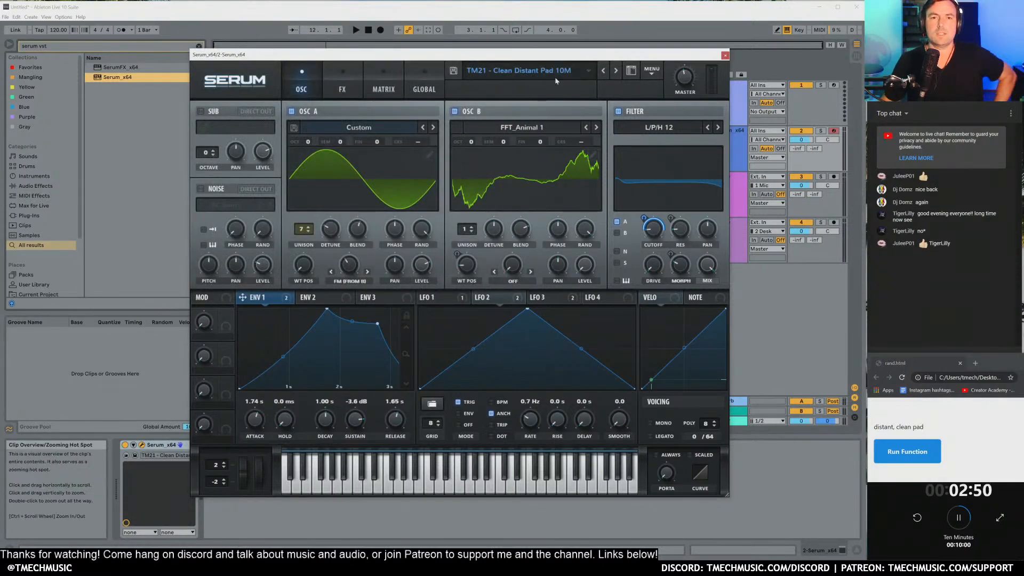
Enable the sub oscillator with its second waveform and load the Solid Phase 2 [SL] wavetable into oscillator A.
{"action": "left_click", "coordinate": [201, 111]}
{"action": "left_click", "coordinate": [217, 129]}
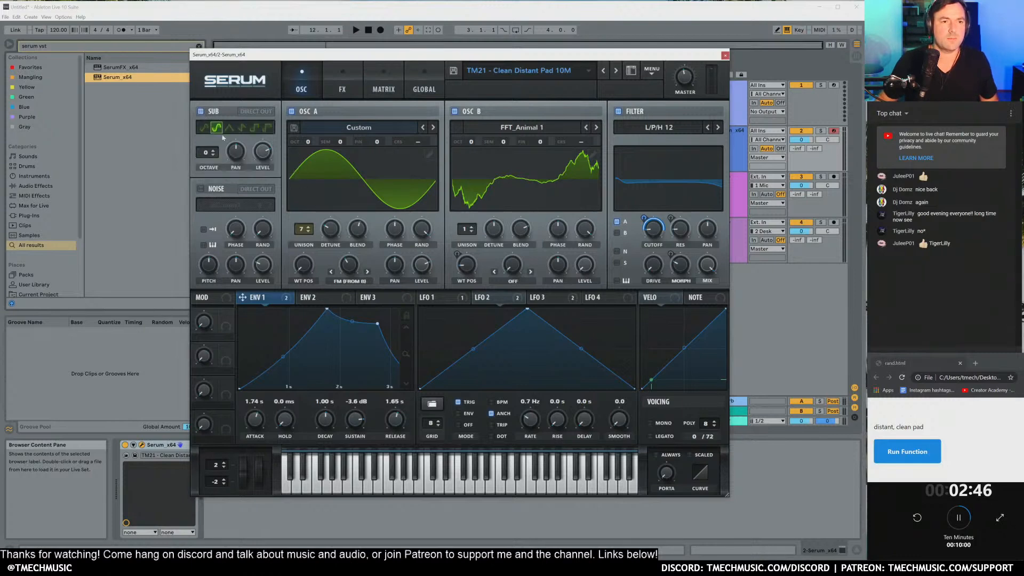
{"action": "left_click", "coordinate": [366, 127]}
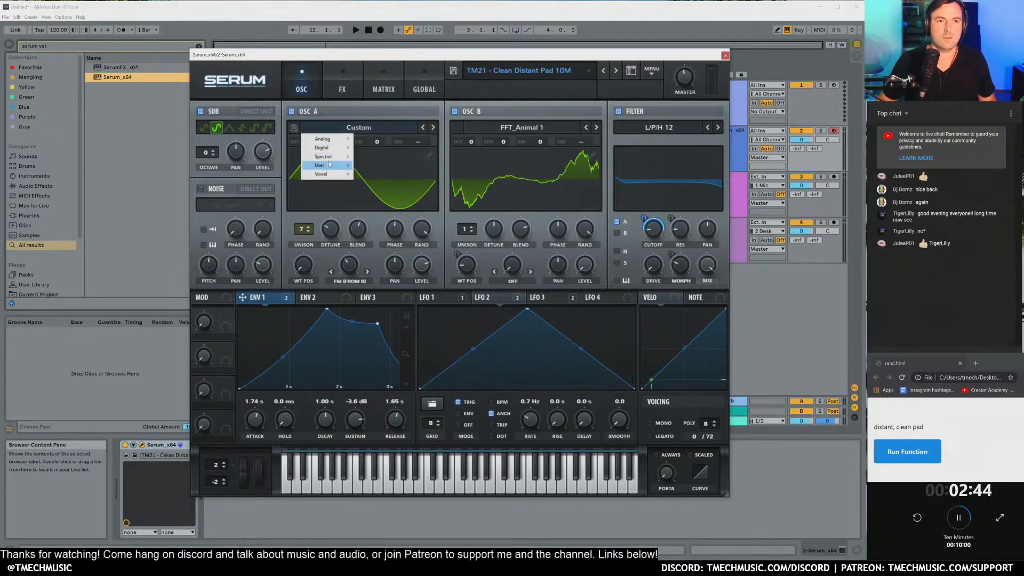
{"action": "mouse_move", "coordinate": [330, 156]}
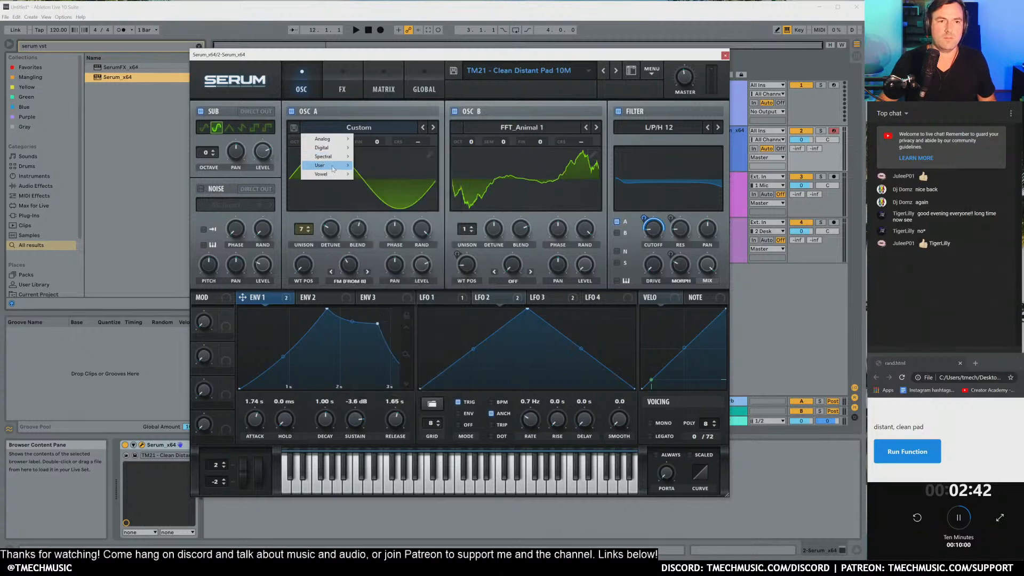
{"action": "left_click", "coordinate": [379, 345]}
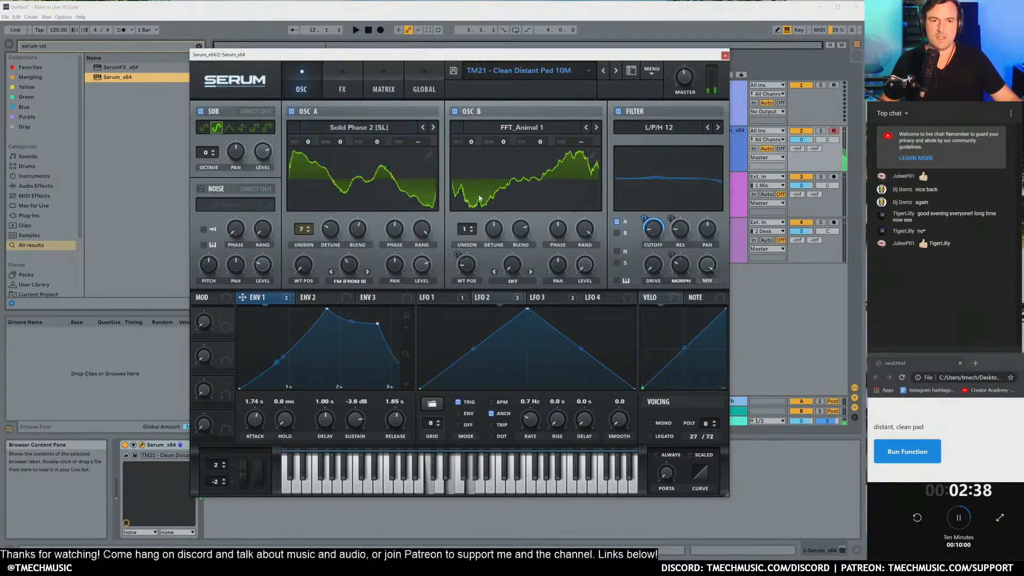
Load the analog PWM Juno wavetable into oscillator B and raise its octave to +1.
{"action": "left_click", "coordinate": [522, 128]}
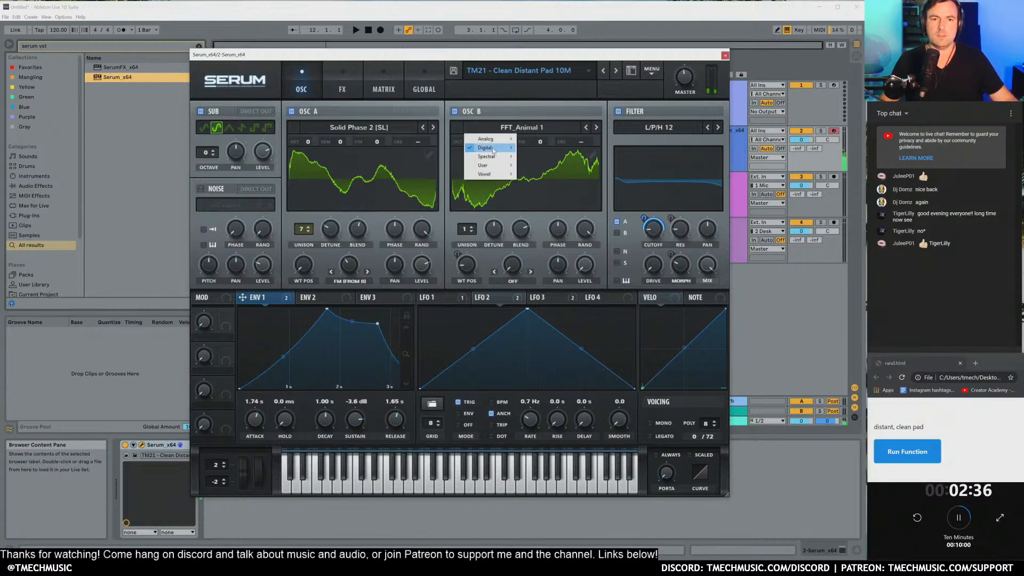
{"action": "mouse_move", "coordinate": [496, 140]}
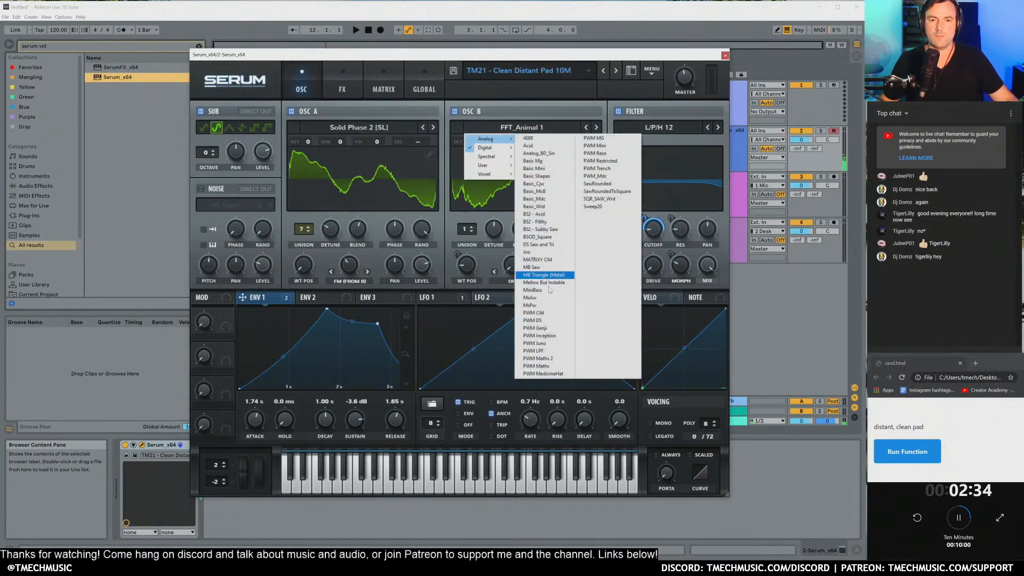
{"action": "left_click", "coordinate": [550, 352]}
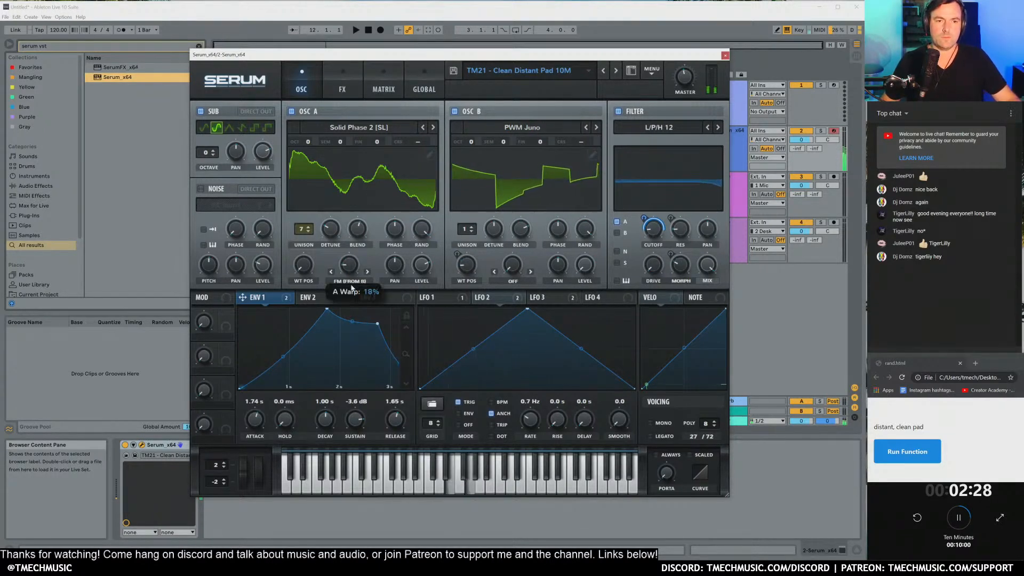
{"action": "left_click_drag", "start_coordinate": [472, 142], "coordinate": [474, 136]}
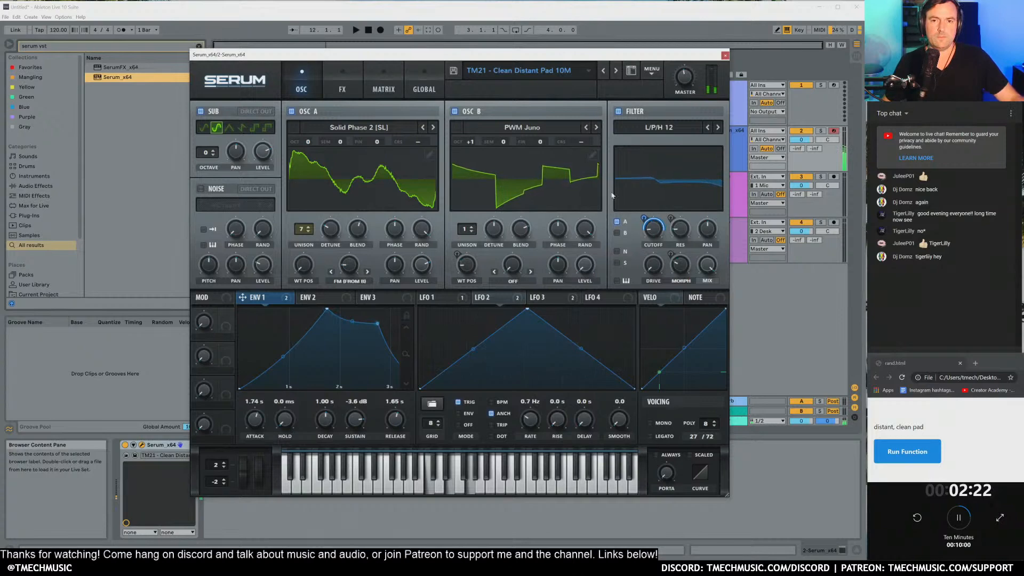
Change the main filter type to the multi-mode L/N/H 24.
{"action": "left_click", "coordinate": [676, 129]}
{"action": "mouse_move", "coordinate": [640, 148]}
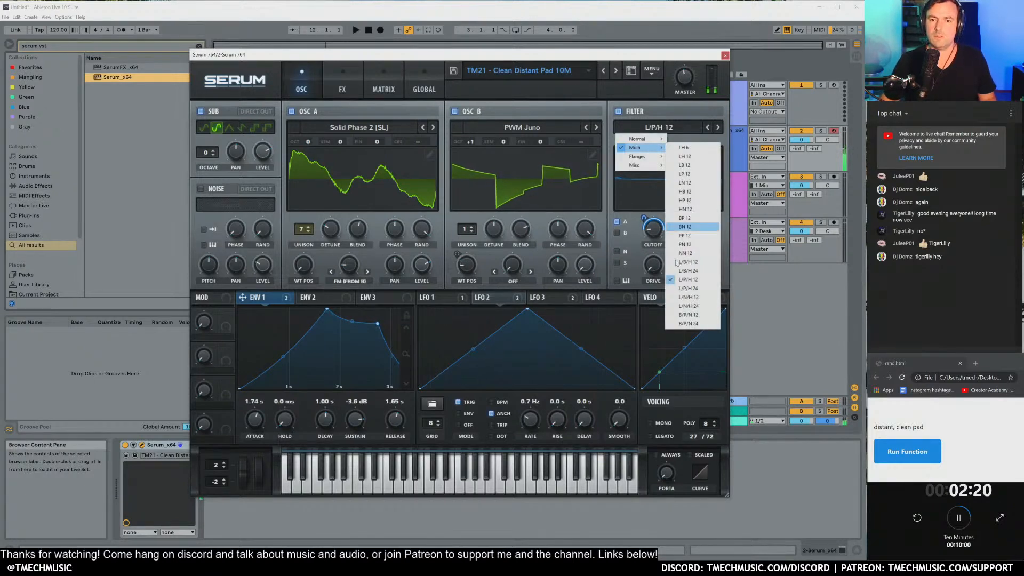
{"action": "left_click", "coordinate": [691, 306]}
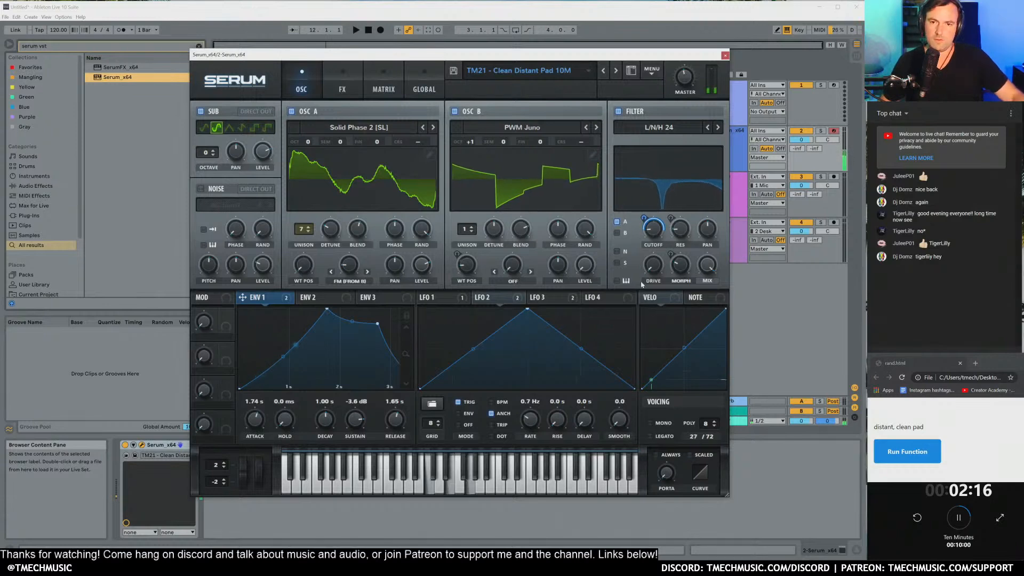
Bypass the flanger and the phaser in the effects chain.
{"action": "left_click", "coordinate": [343, 91]}
{"action": "scroll", "coordinate": [703, 179], "scroll_direction": "up", "scroll_amount": 3}
{"action": "left_click", "coordinate": [702, 170]}
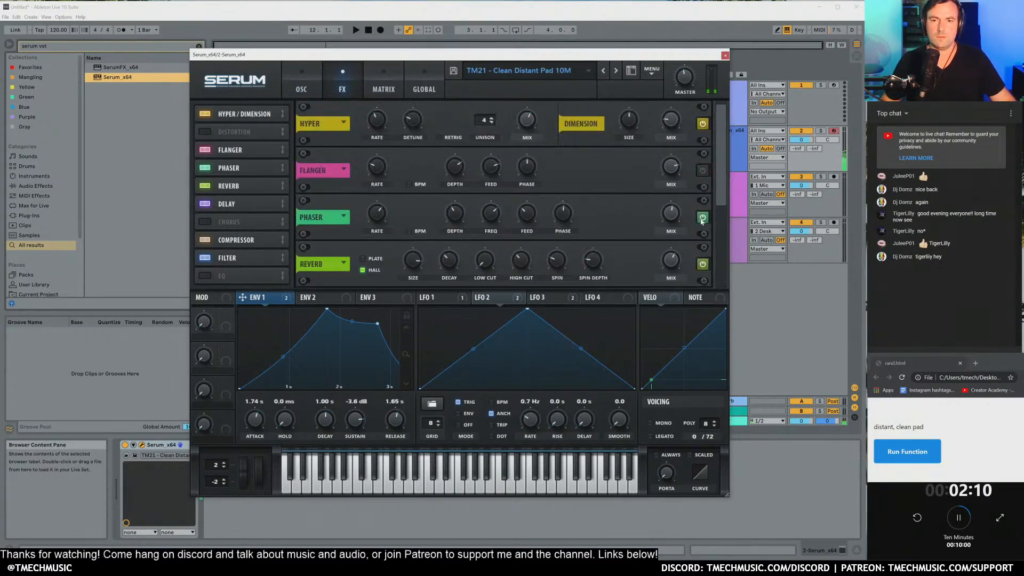
{"action": "left_click", "coordinate": [702, 218]}
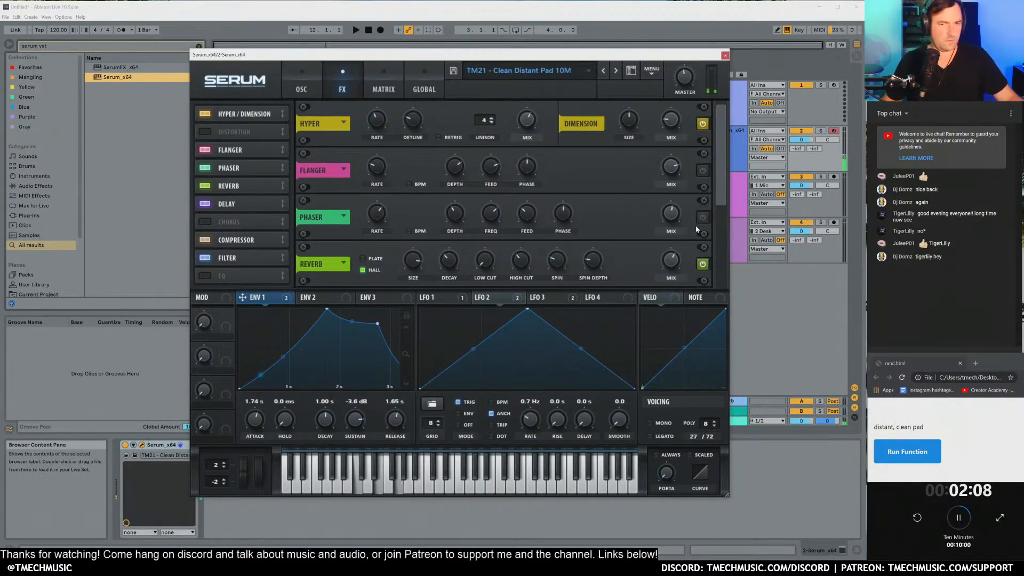
Enable the EQ, boost its high-band gain to about 13.1 dB, and move it ahead of the compressor.
{"action": "left_click", "coordinate": [296, 89]}
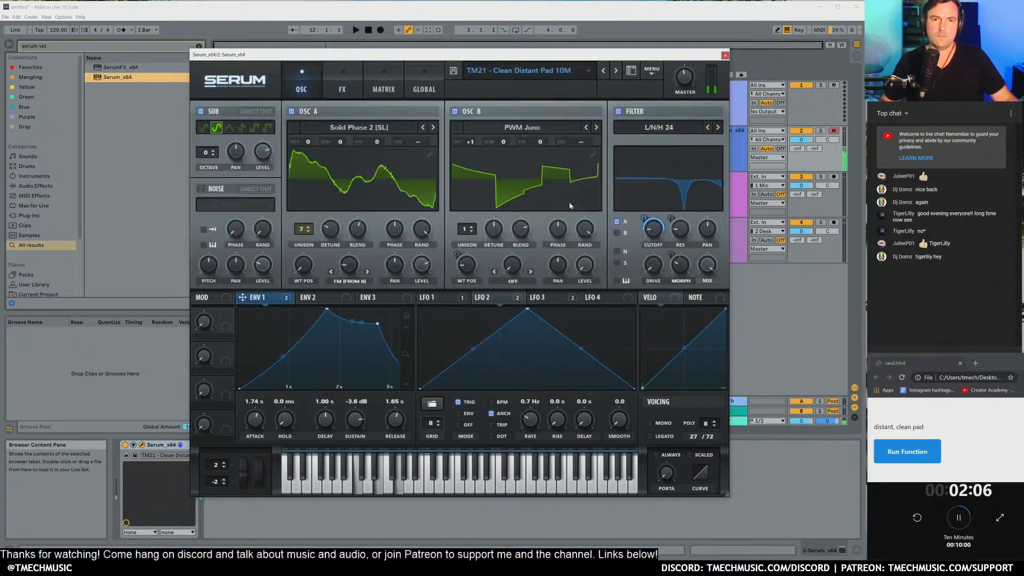
{"action": "left_click", "coordinate": [342, 89]}
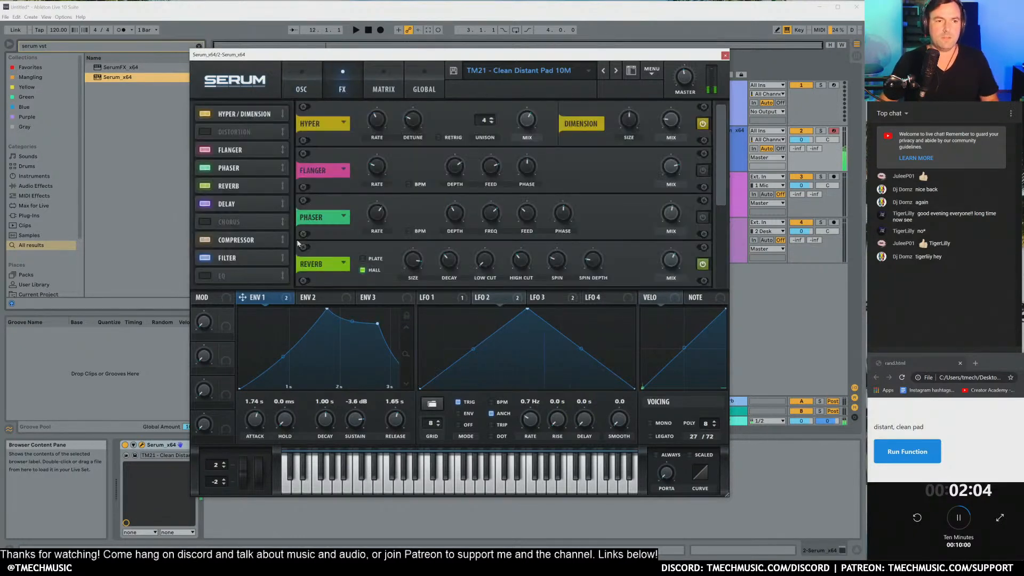
{"action": "left_click", "coordinate": [199, 277]}
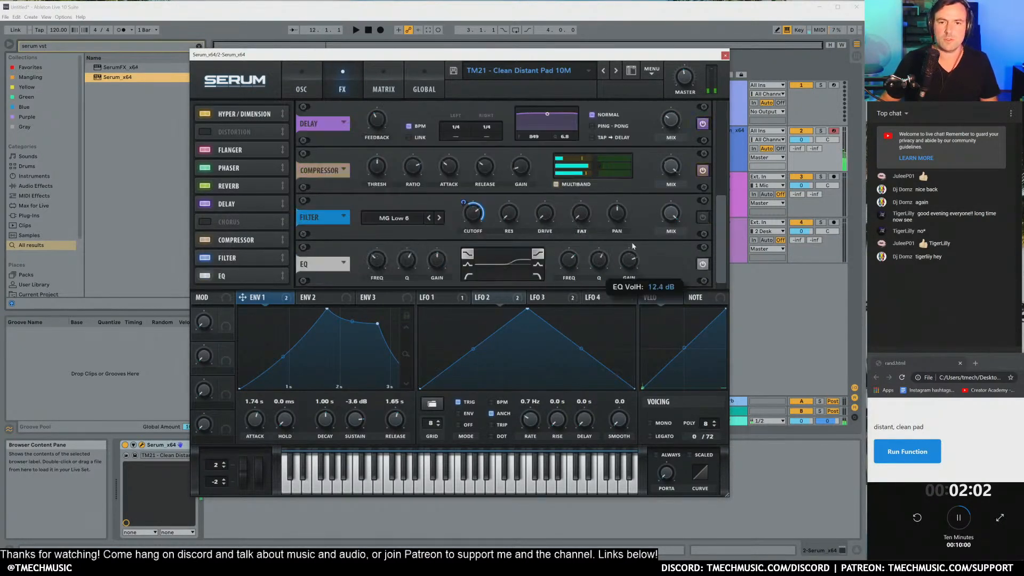
{"action": "left_click_drag", "start_coordinate": [631, 249], "coordinate": [634, 274]}
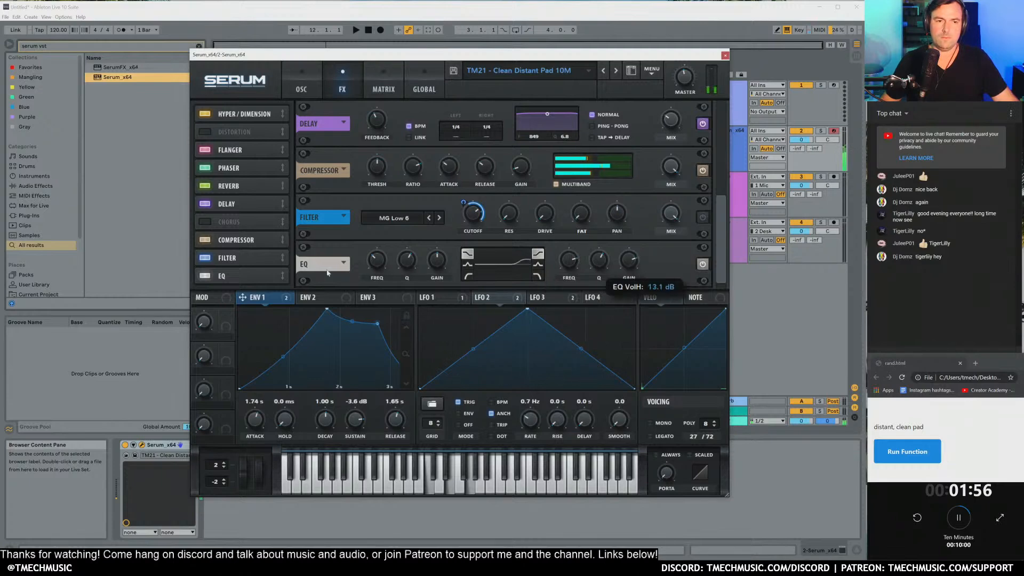
{"action": "left_click_drag", "start_coordinate": [230, 275], "coordinate": [241, 235]}
Enable the noise oscillator with the AC hum1 sample and reduce the EQ's high-band gain.
{"action": "left_click", "coordinate": [301, 85]}
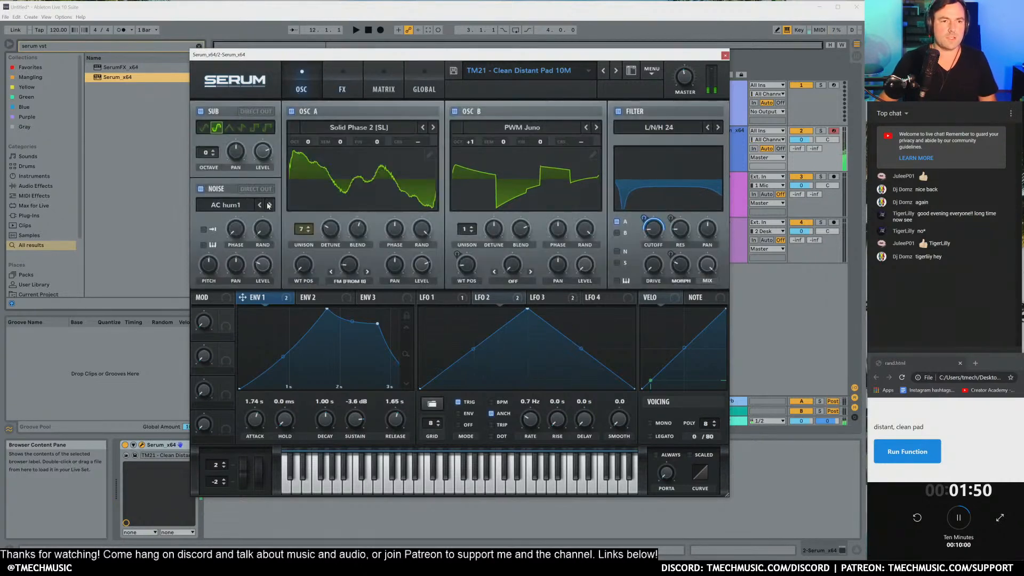
{"action": "left_click", "coordinate": [343, 86]}
{"action": "mouse_move", "coordinate": [630, 177]}
{"action": "left_click_drag", "start_coordinate": [629, 177], "coordinate": [631, 182]}
Assign Envelope 1 as a modulation source for the noise oscillator's level.
{"action": "left_click", "coordinate": [308, 91]}
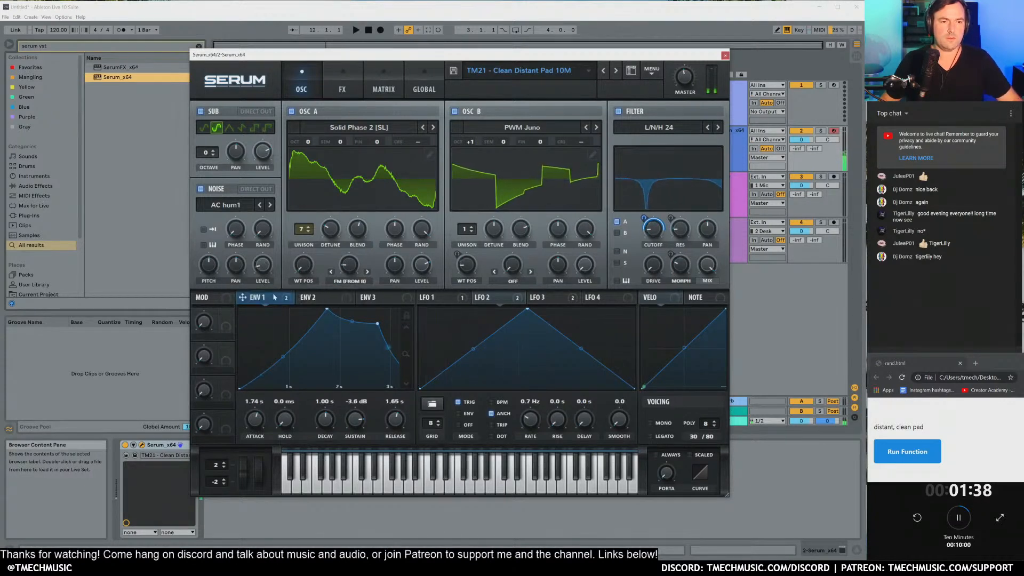
{"action": "left_click_drag", "start_coordinate": [253, 254], "coordinate": [264, 268]}
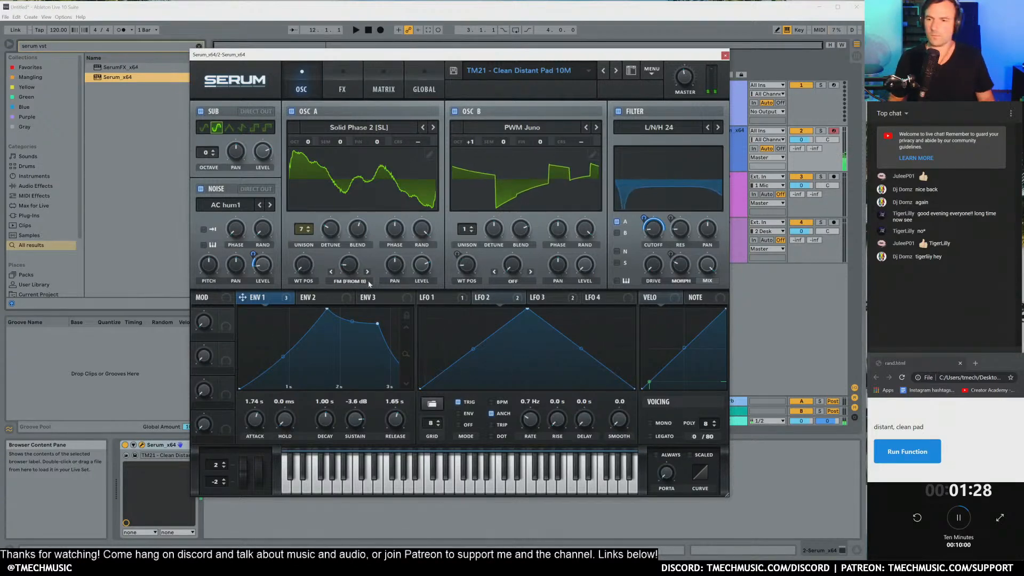
Turn the phaser and the flanger back on in the effects chain.
{"action": "left_click", "coordinate": [353, 97]}
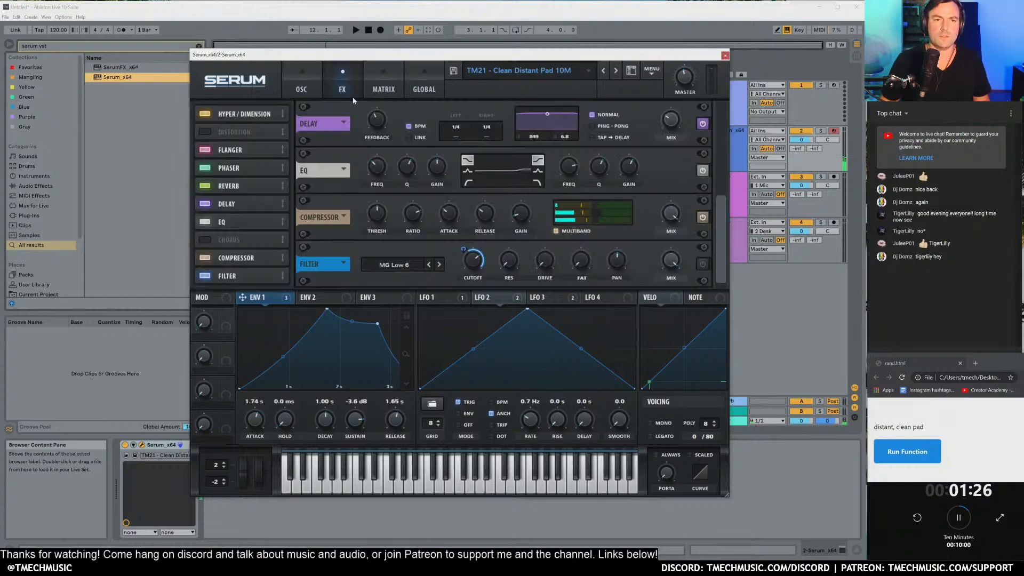
{"action": "left_click_drag", "start_coordinate": [718, 245], "coordinate": [717, 120]}
{"action": "left_click", "coordinate": [703, 217]}
{"action": "left_click", "coordinate": [703, 170]}
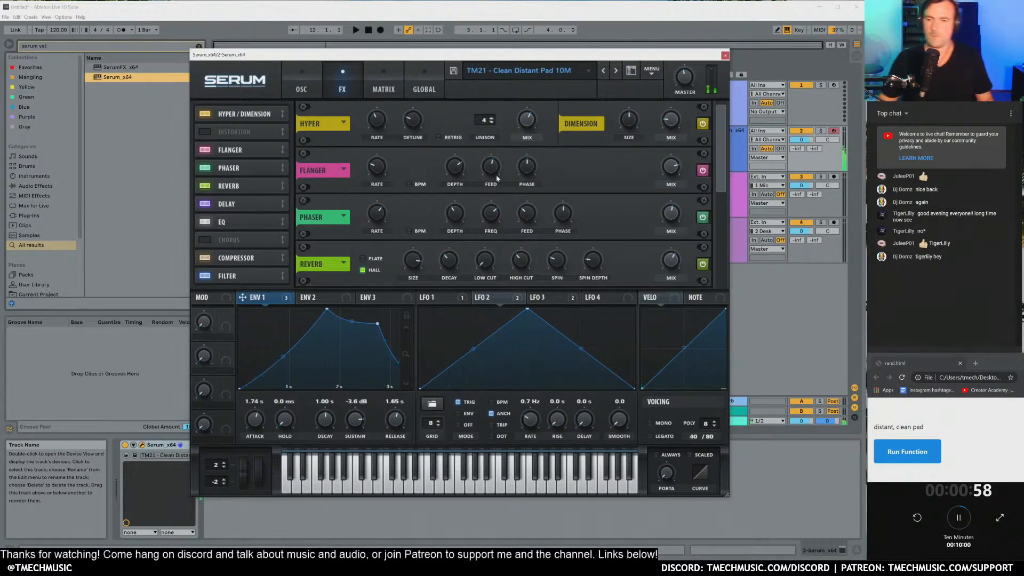
Save the reworked patch as a new preset named "TM21 - Clean Distant Pad 2 10M".
{"action": "left_click", "coordinate": [453, 72]}
{"action": "left_click", "coordinate": [298, 259]}
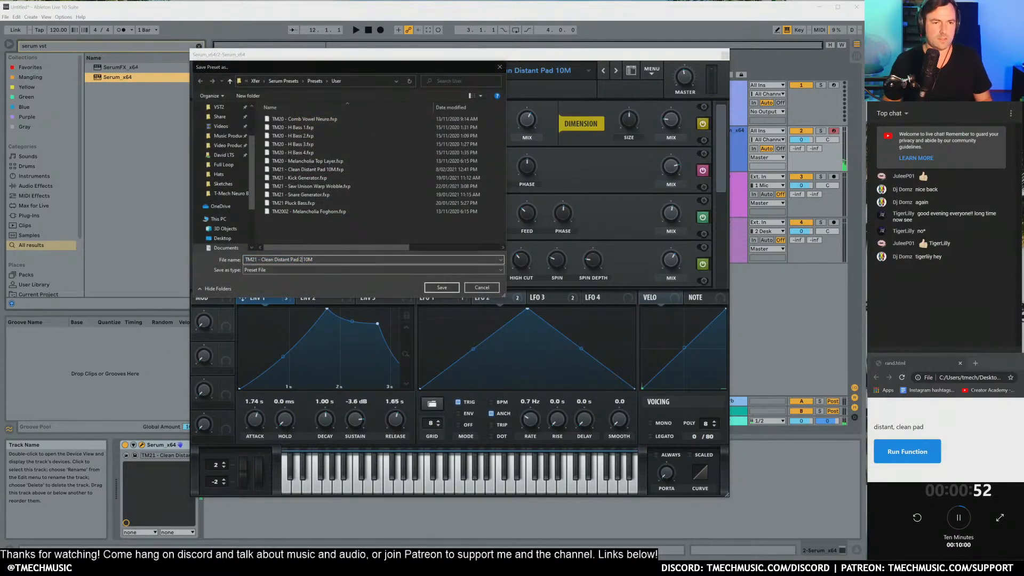
{"action": "key", "text": "Return"}
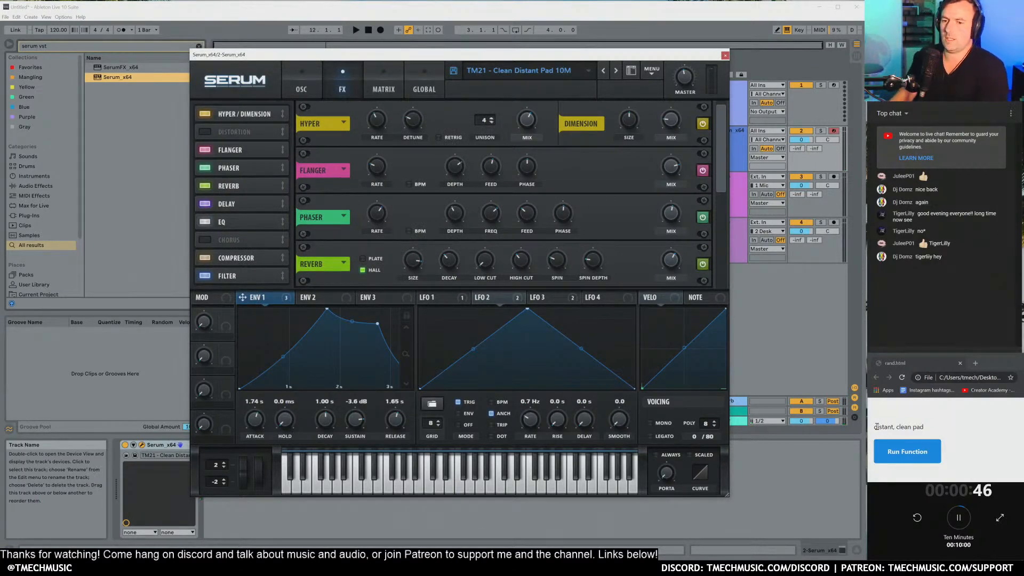
{"action": "left_click_drag", "start_coordinate": [876, 427], "coordinate": [959, 430]}
{"action": "left_click", "coordinate": [937, 414]}
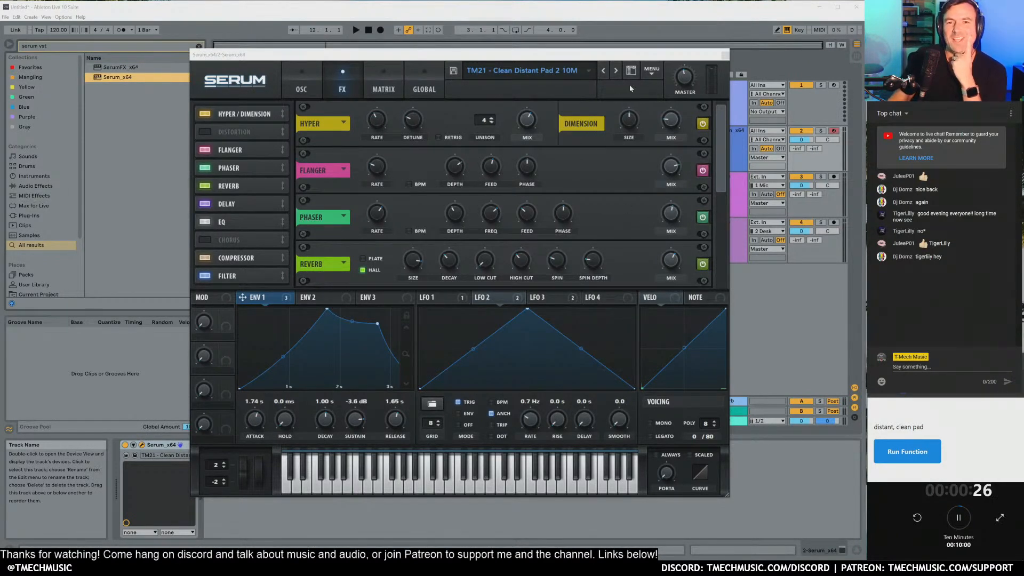
Reposition the Serum window slightly higher on the screen and stop the expired ten-minute timer.
{"action": "left_click_drag", "start_coordinate": [634, 55], "coordinate": [599, 37]}
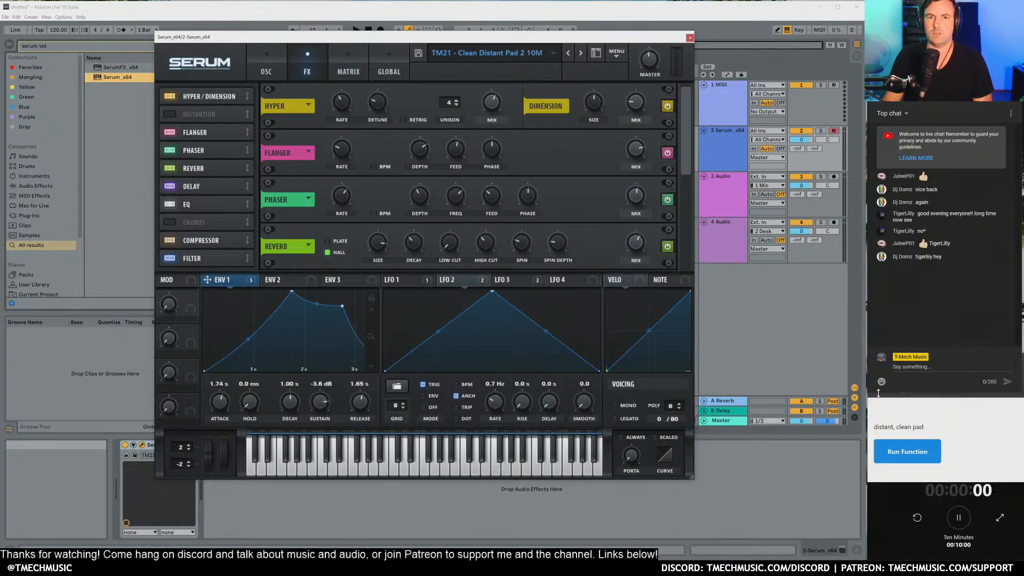
{"action": "left_click", "coordinate": [957, 530]}
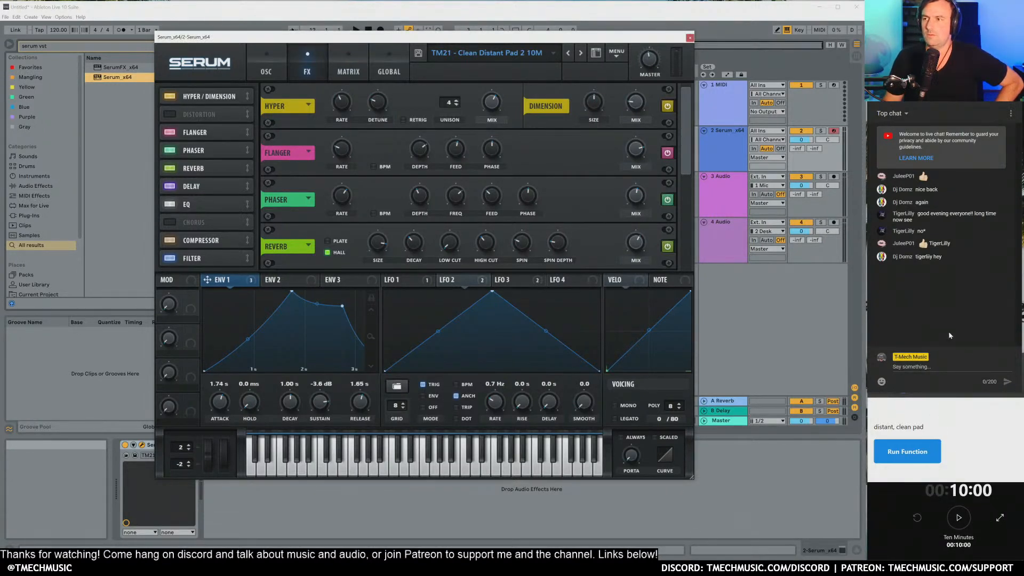